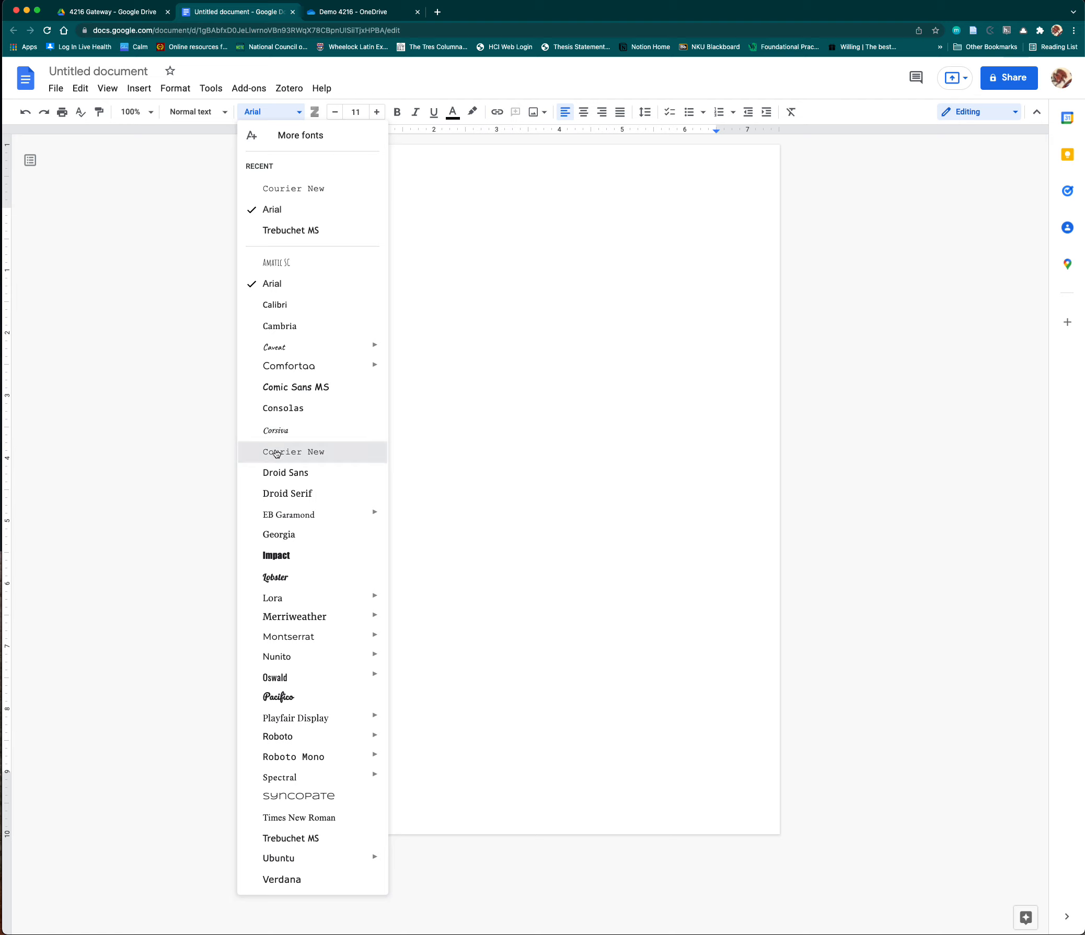
Format the blank document's text as 12-point Courier New with double line spacing and 0 pt paragraph spacing before and after
left_click(276, 452)
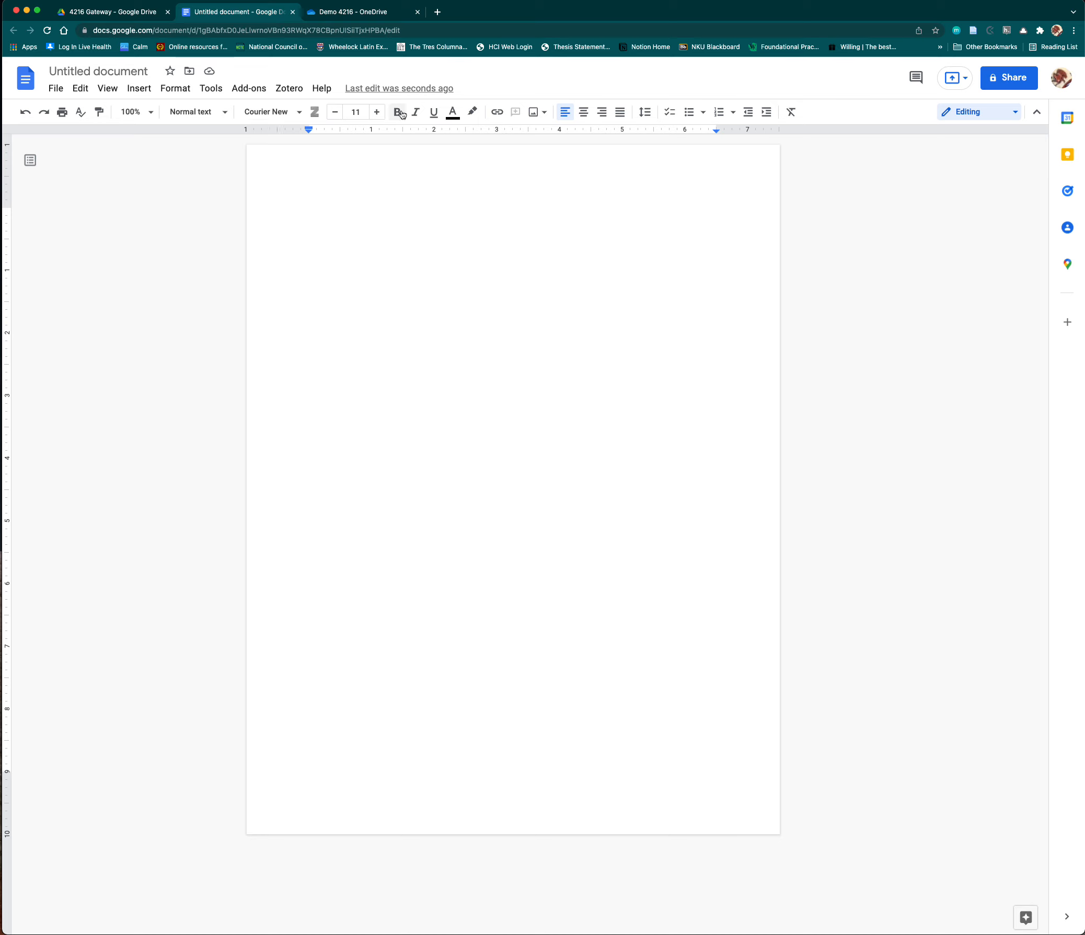
left_click(376, 113)
left_click(646, 114)
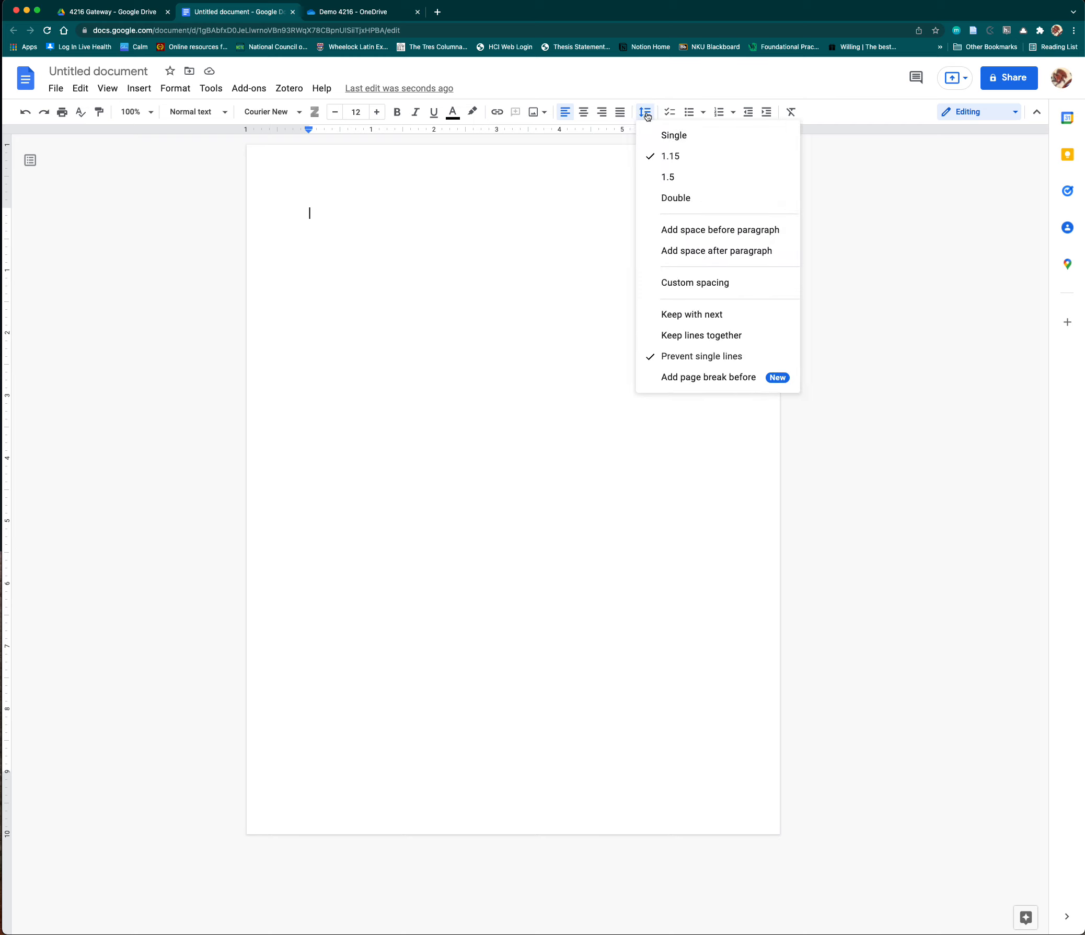
left_click(667, 200)
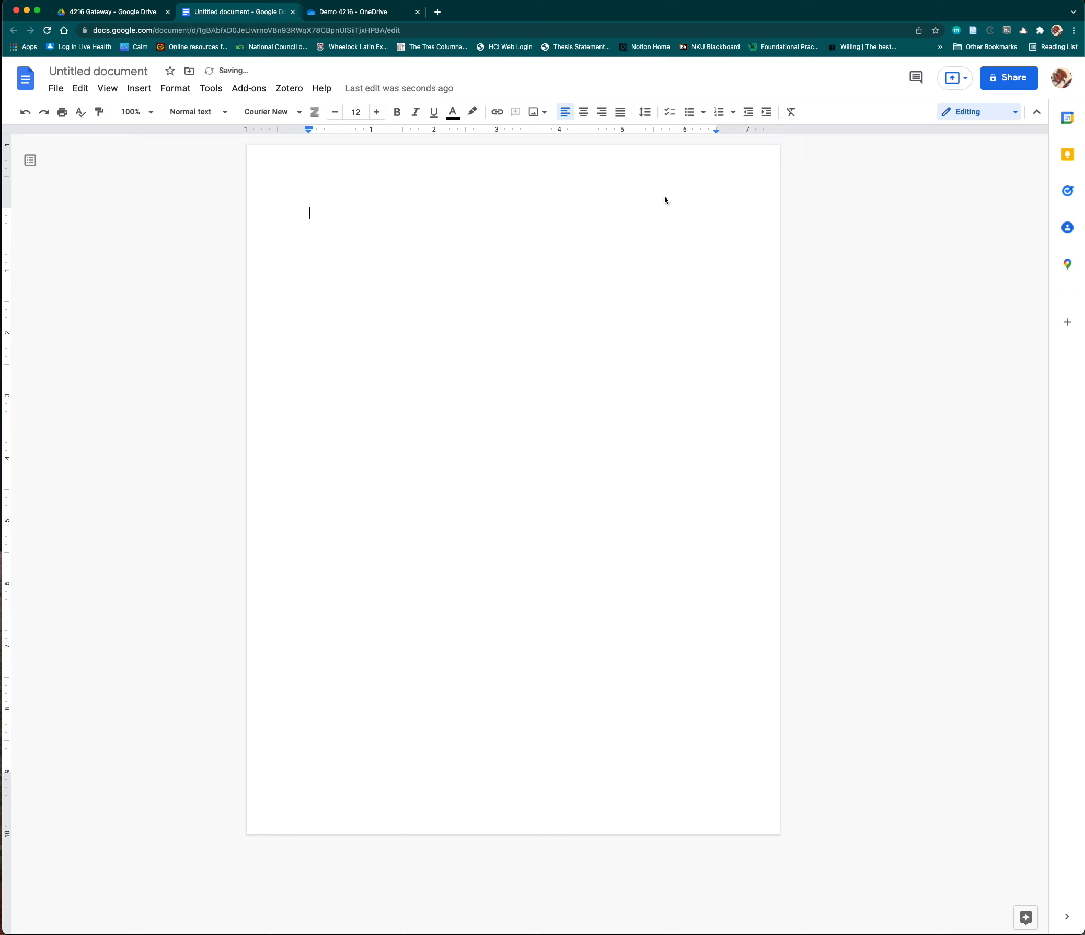
left_click(643, 114)
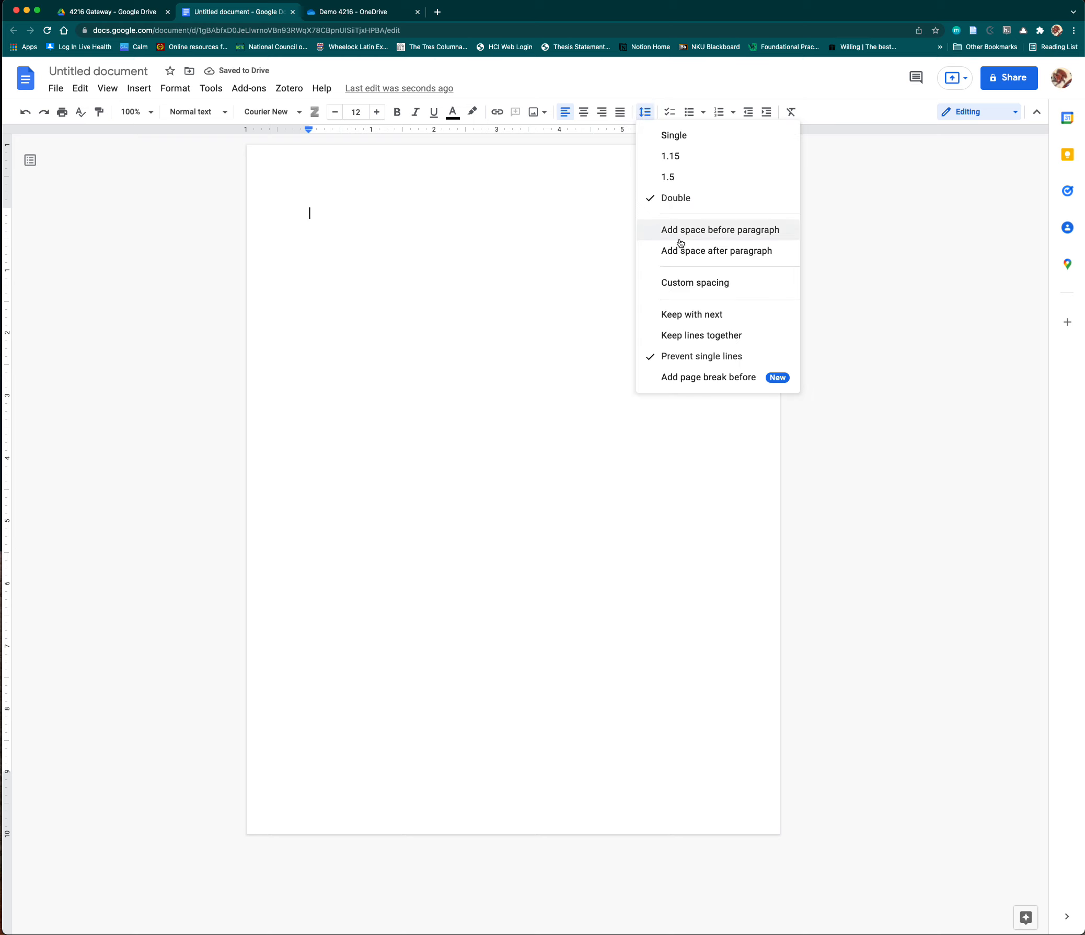
left_click(677, 281)
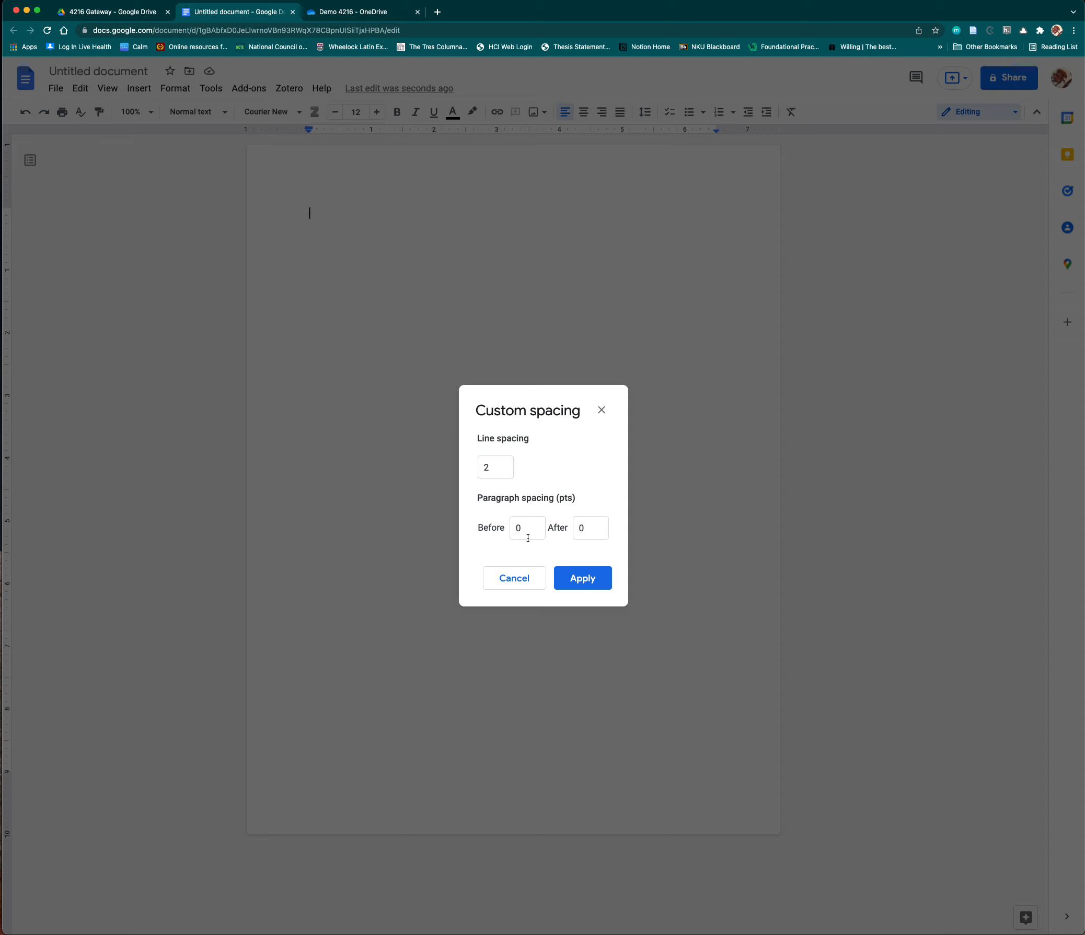
left_click(577, 579)
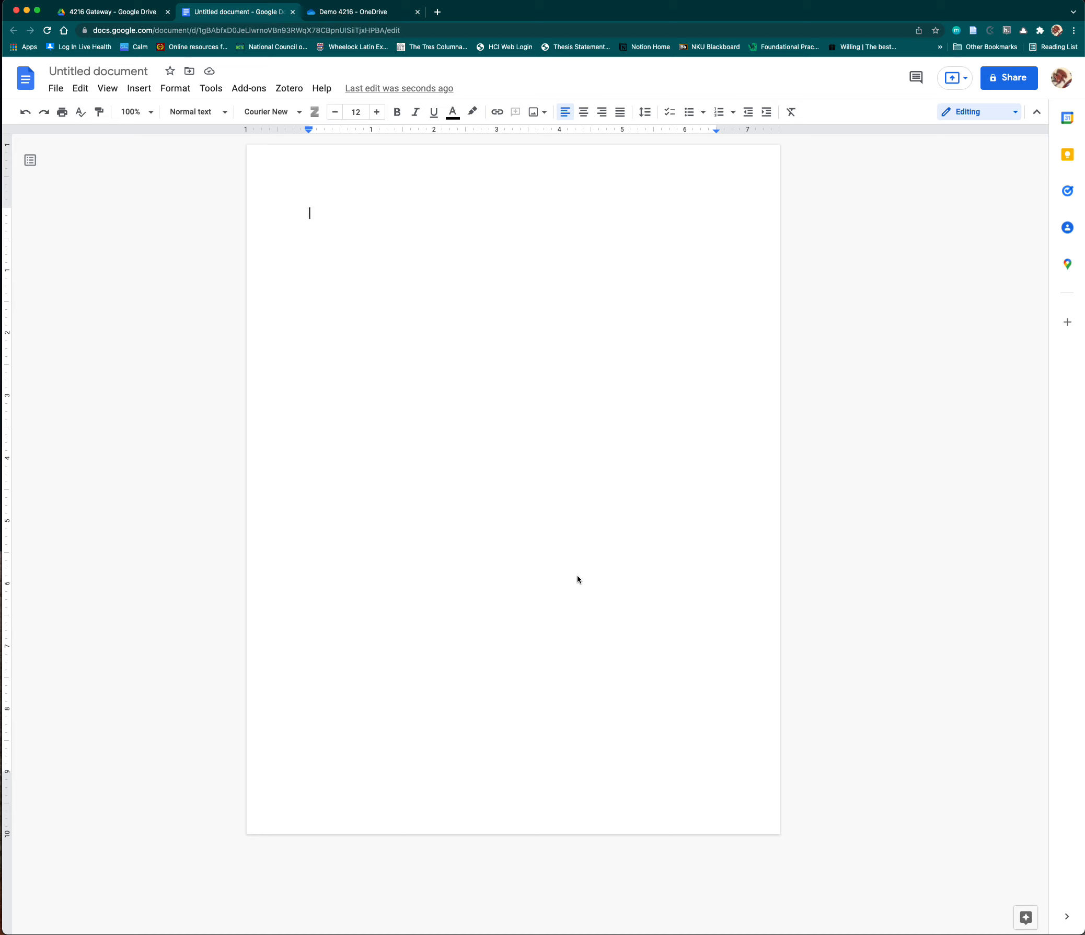
Enter a four-line heading: "Your Name", the professor's title and surname, "ENG 101 or 102" and "23 January 2022"
type("Your Name")
key("Return")
type("Professor ")
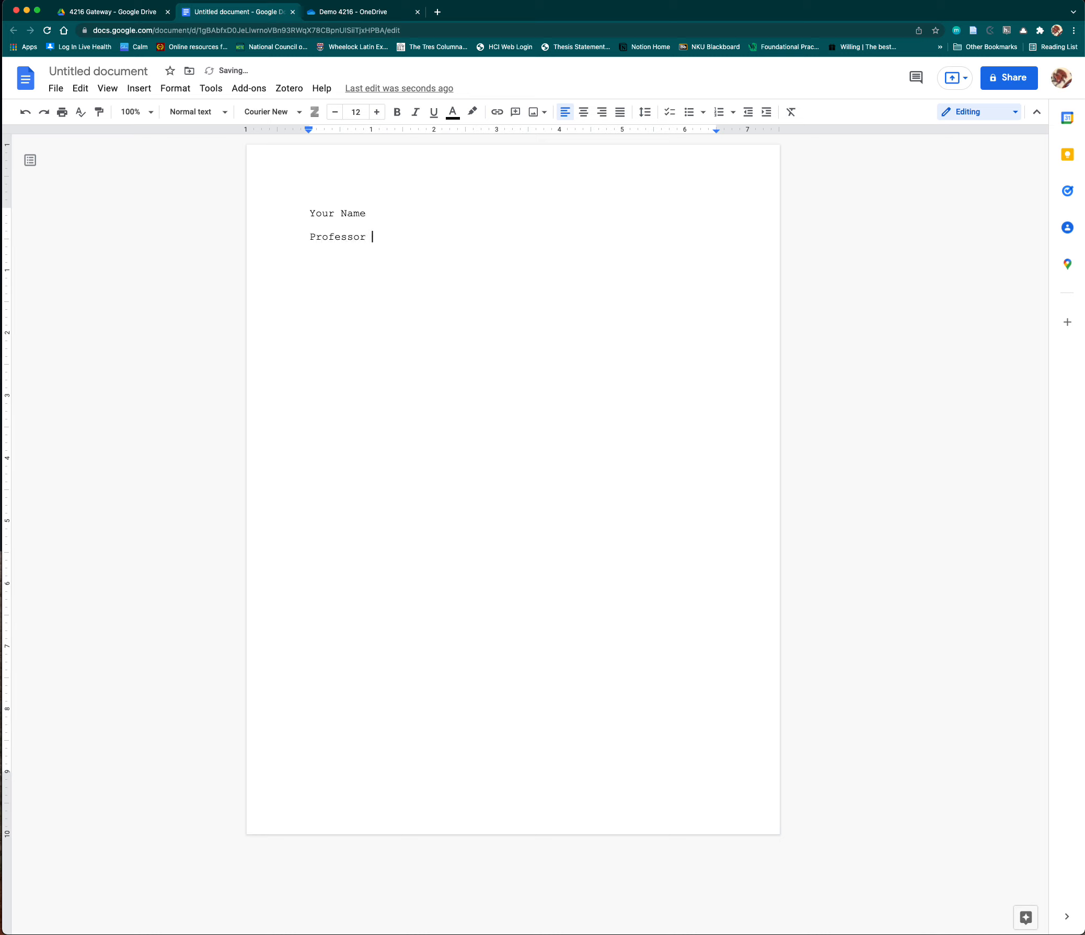
type("Down")
key("Return")
type("ENG 101 or 102")
key("Return")
type("23 Janur")
key("BackSpace")
type("ary 2022")
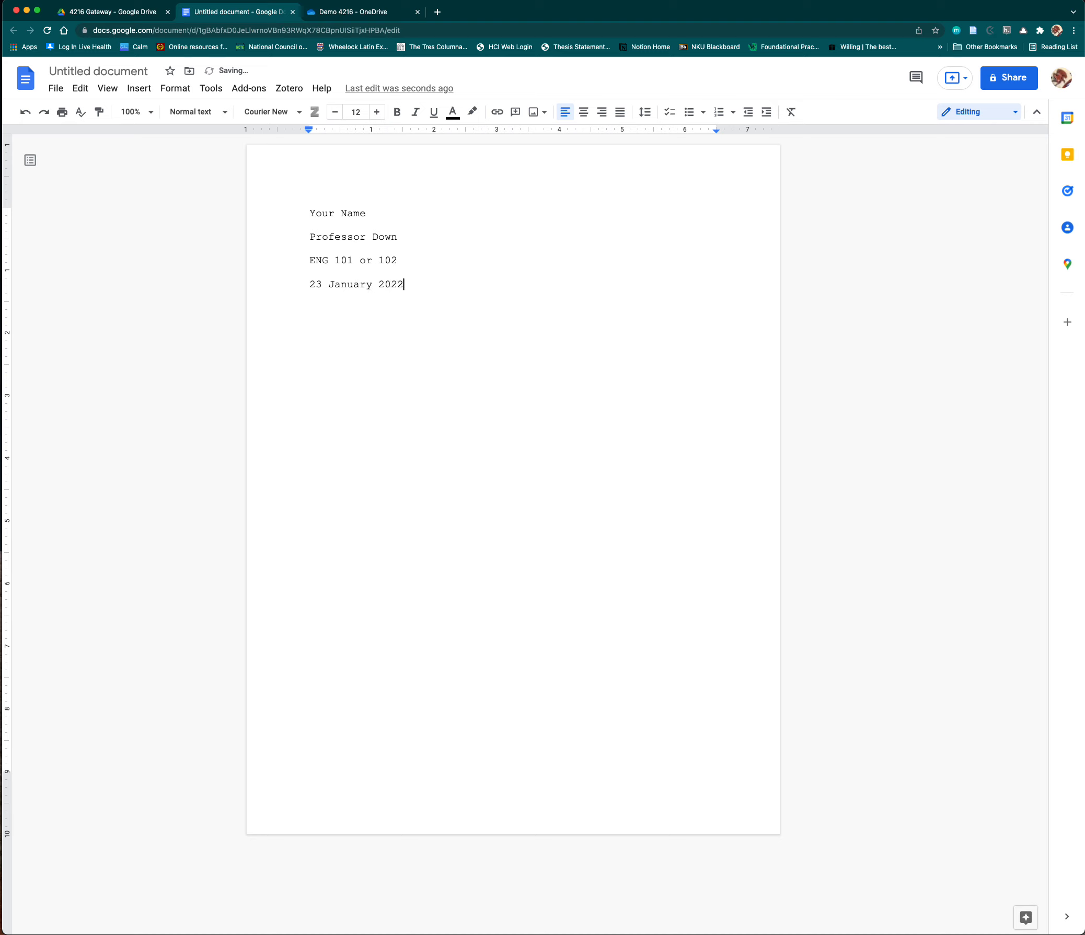
Add a centered line reading "Centered Title" below the date
key("Return")
left_click(586, 113)
type("Centered Title")
key("Return")
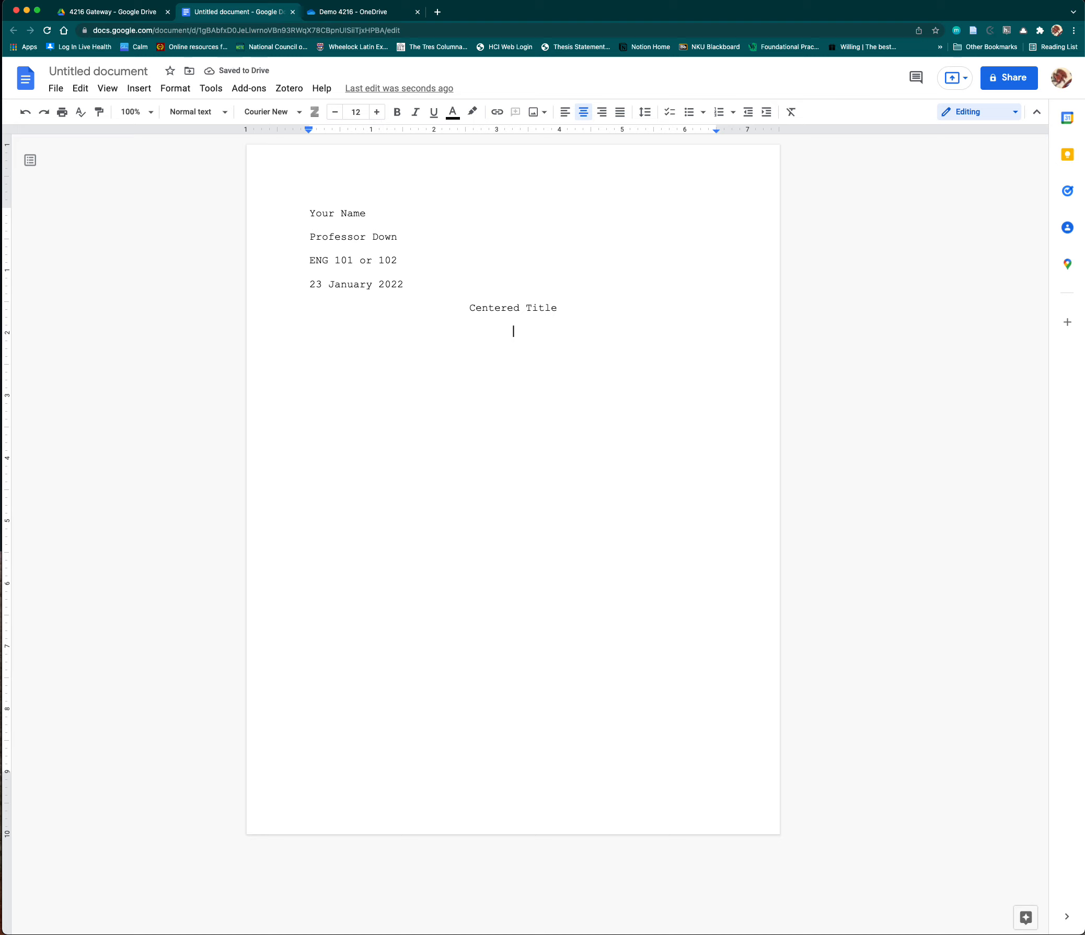
Paste the copied body text without formatting, left-aligned below the title, and indent the first line of its first paragraph
left_click(566, 117)
right_click(327, 332)
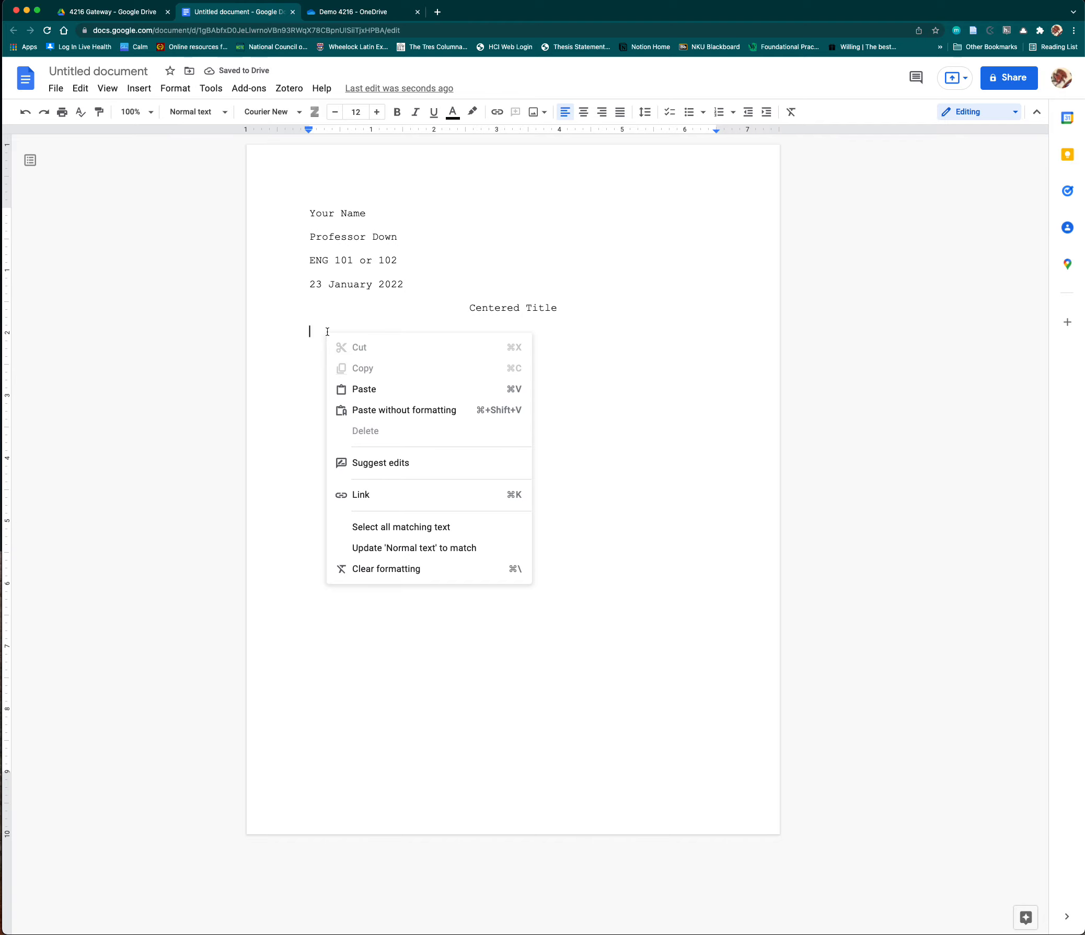
left_click(365, 410)
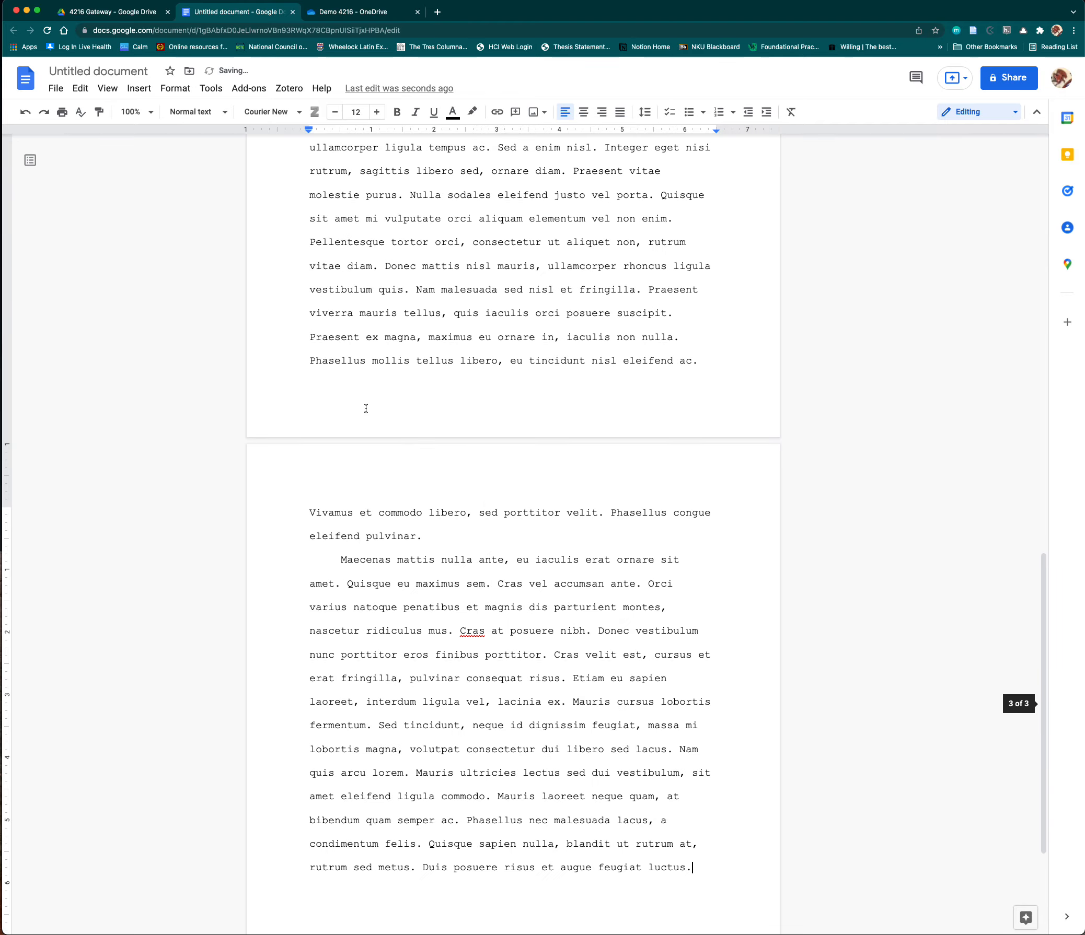
scroll(366, 408, "up", 20)
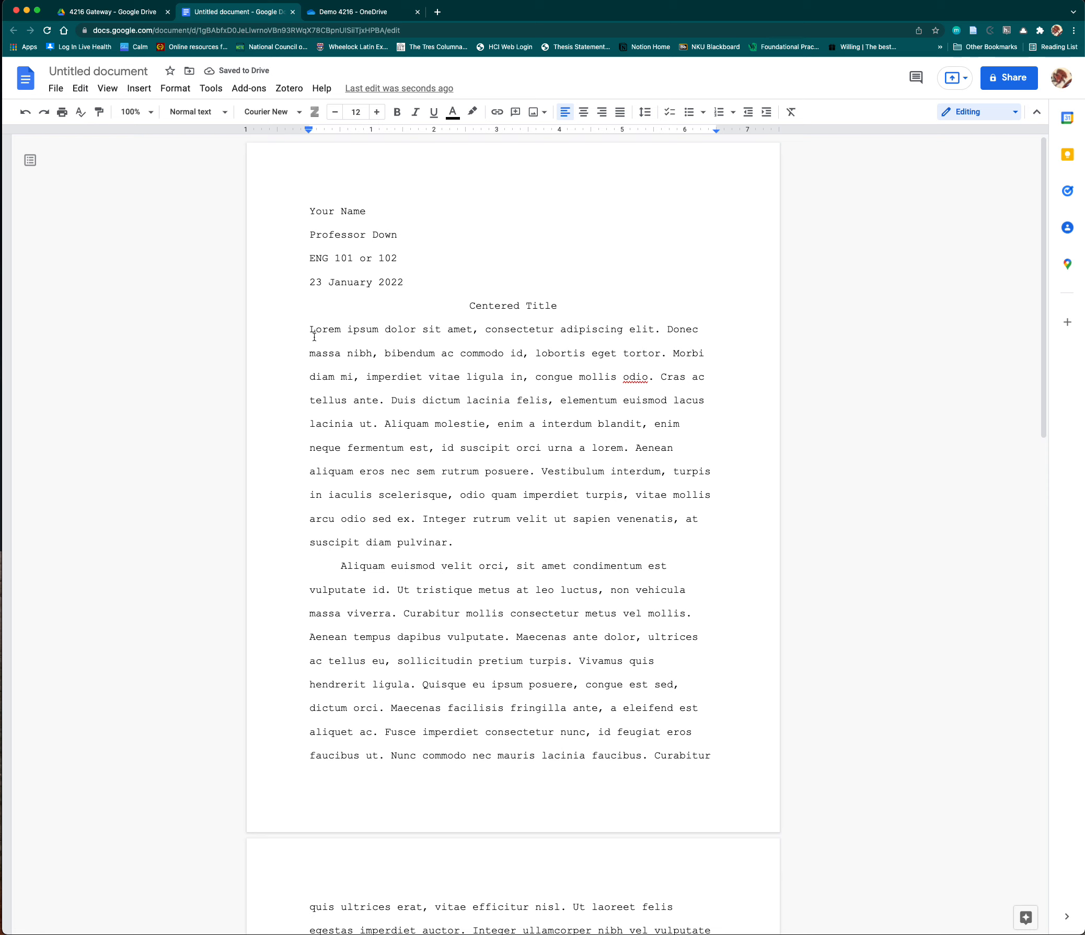
left_click(310, 329)
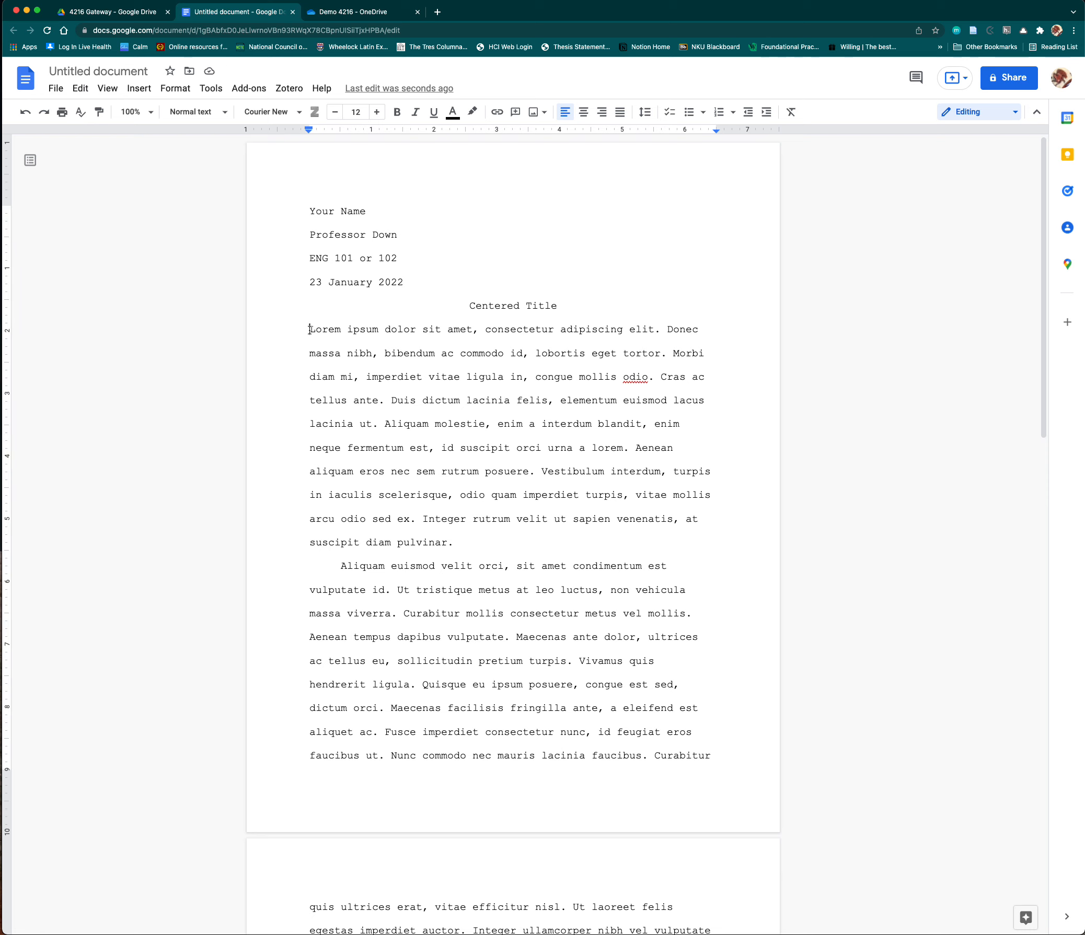
key("Tab")
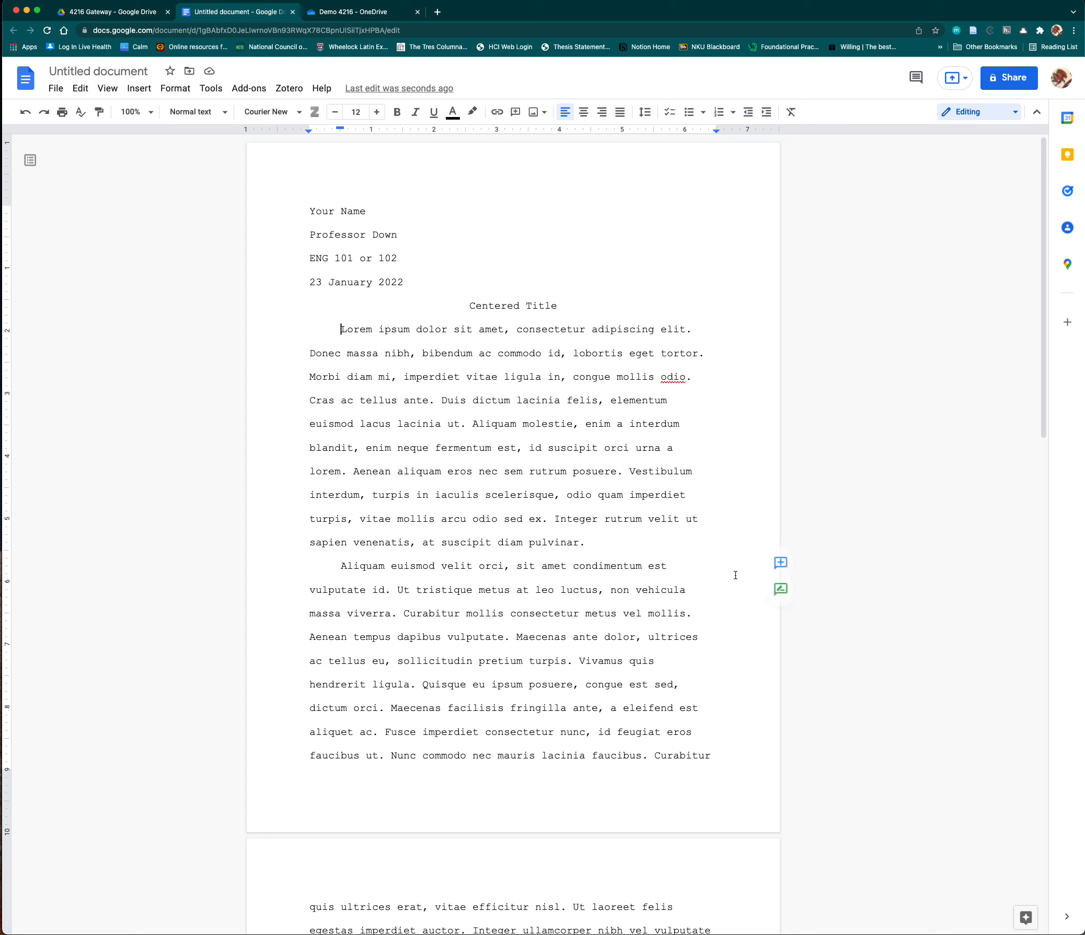
Insert right-aligned page numbers in the header, starting at 1 and shown on the first page
left_click(645, 175)
double_click(646, 177)
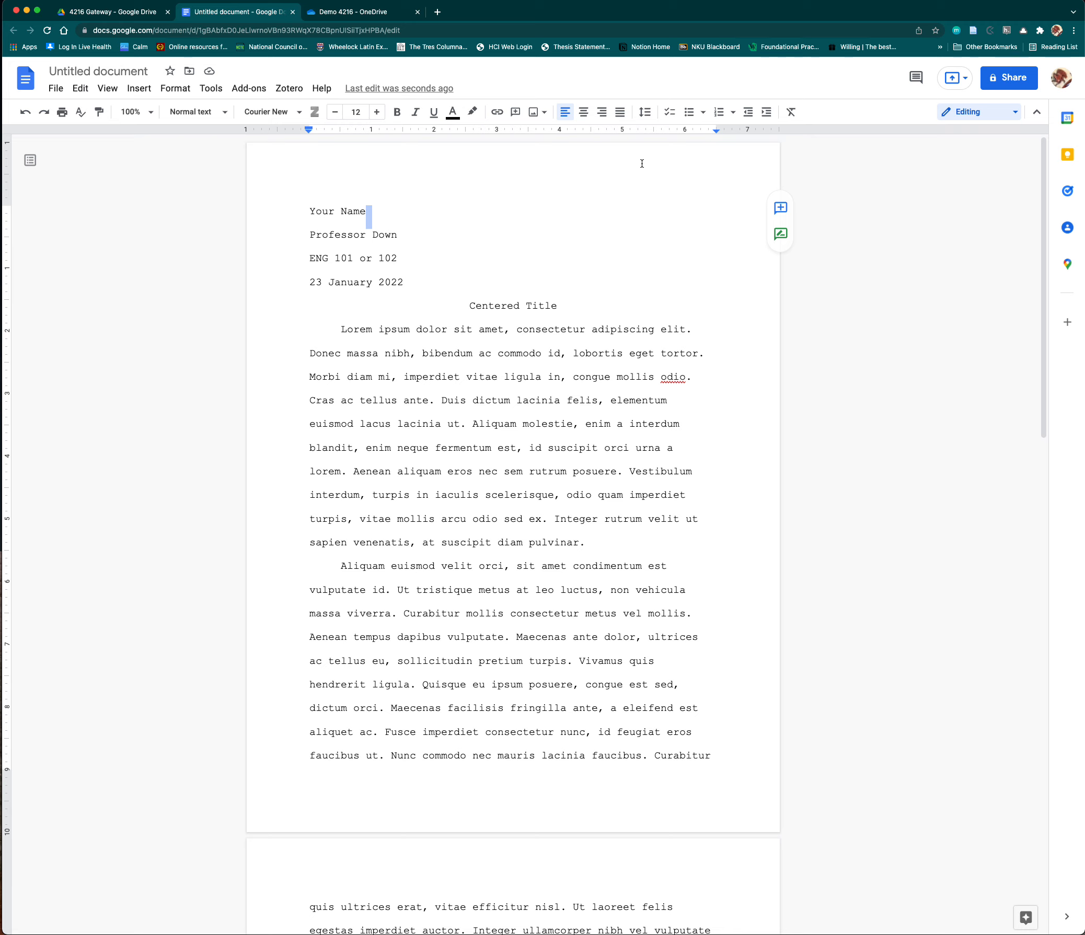
double_click(642, 163)
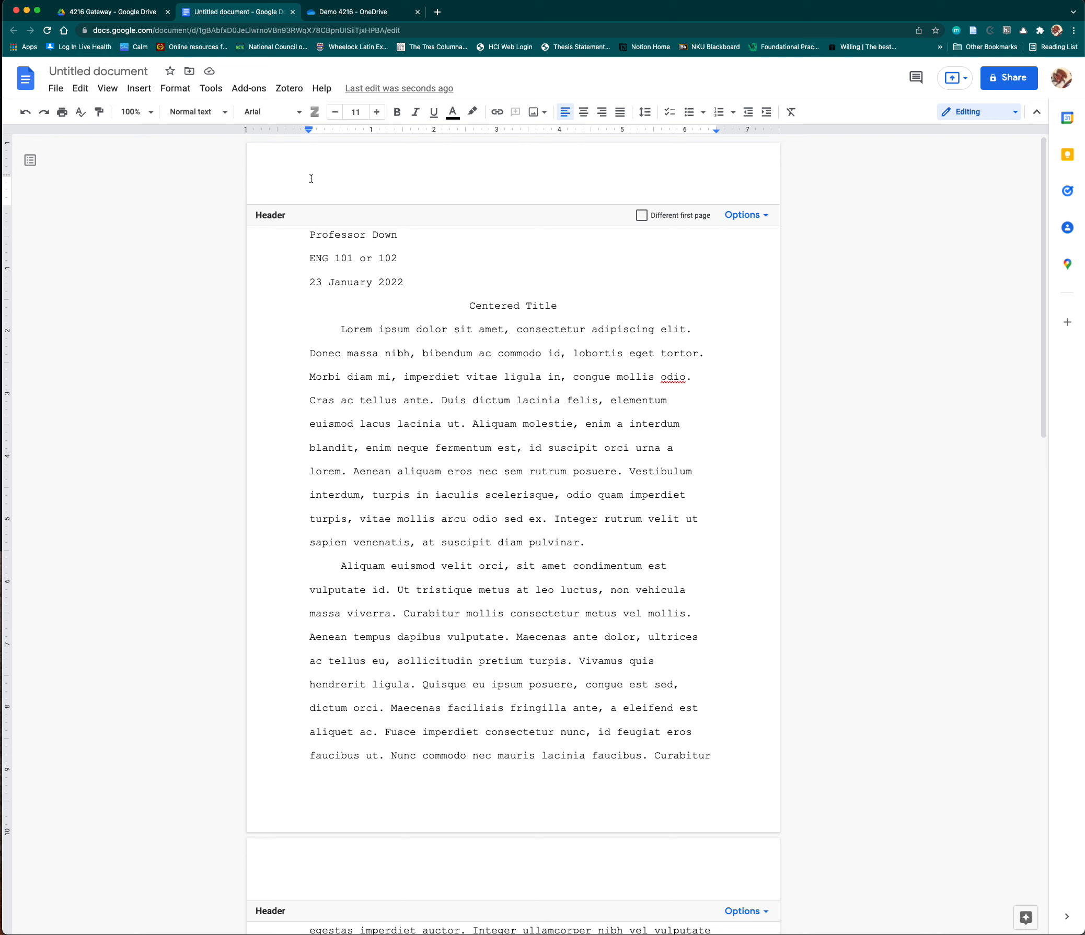
left_click(599, 116)
left_click(746, 217)
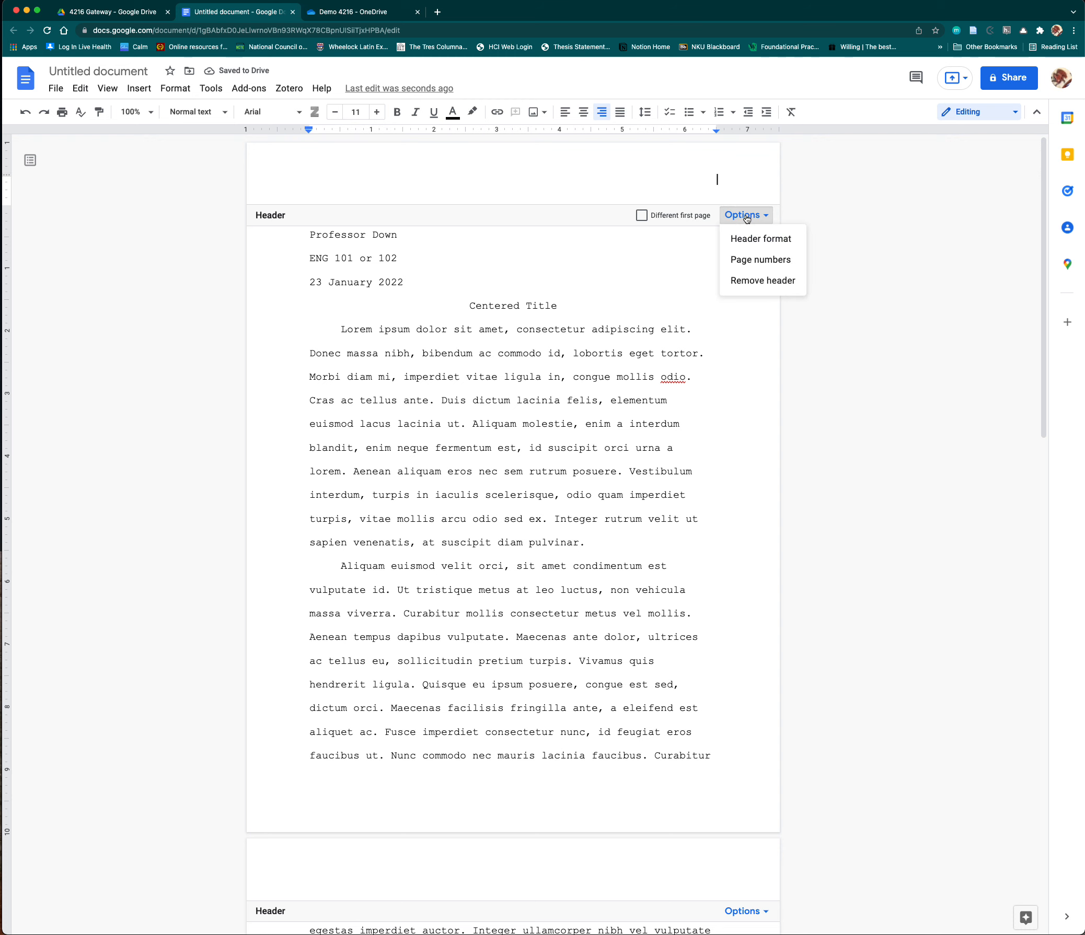
left_click(756, 259)
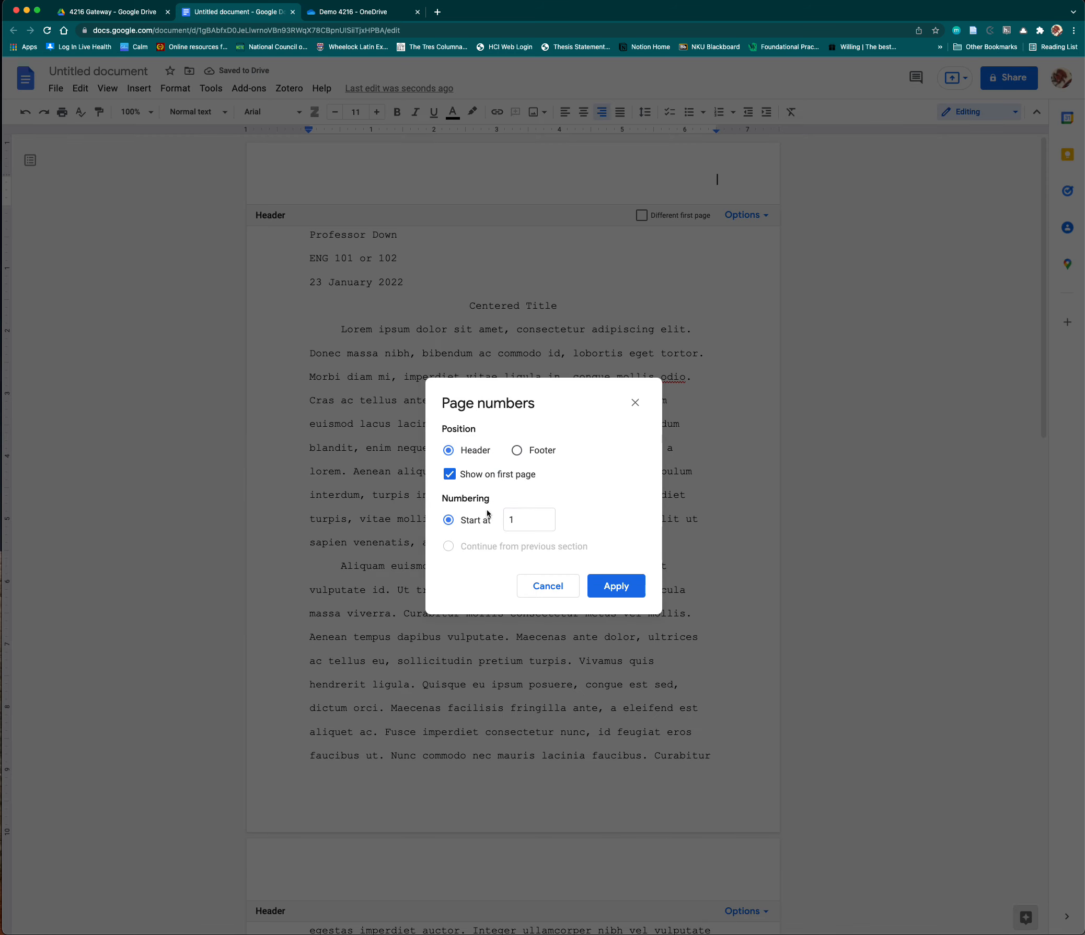
left_click(612, 592)
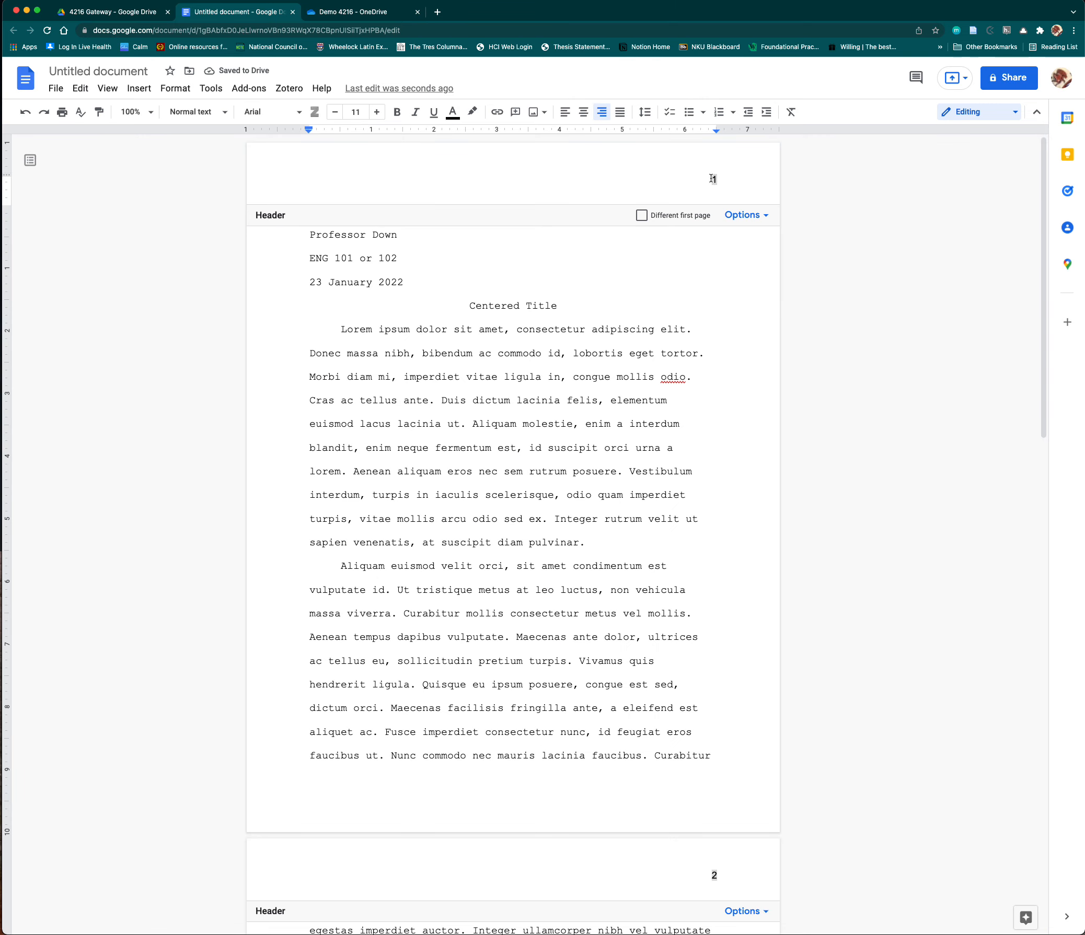
Insert "Lastname" before the page number in the header and check the header on the second page
type("Lastname")
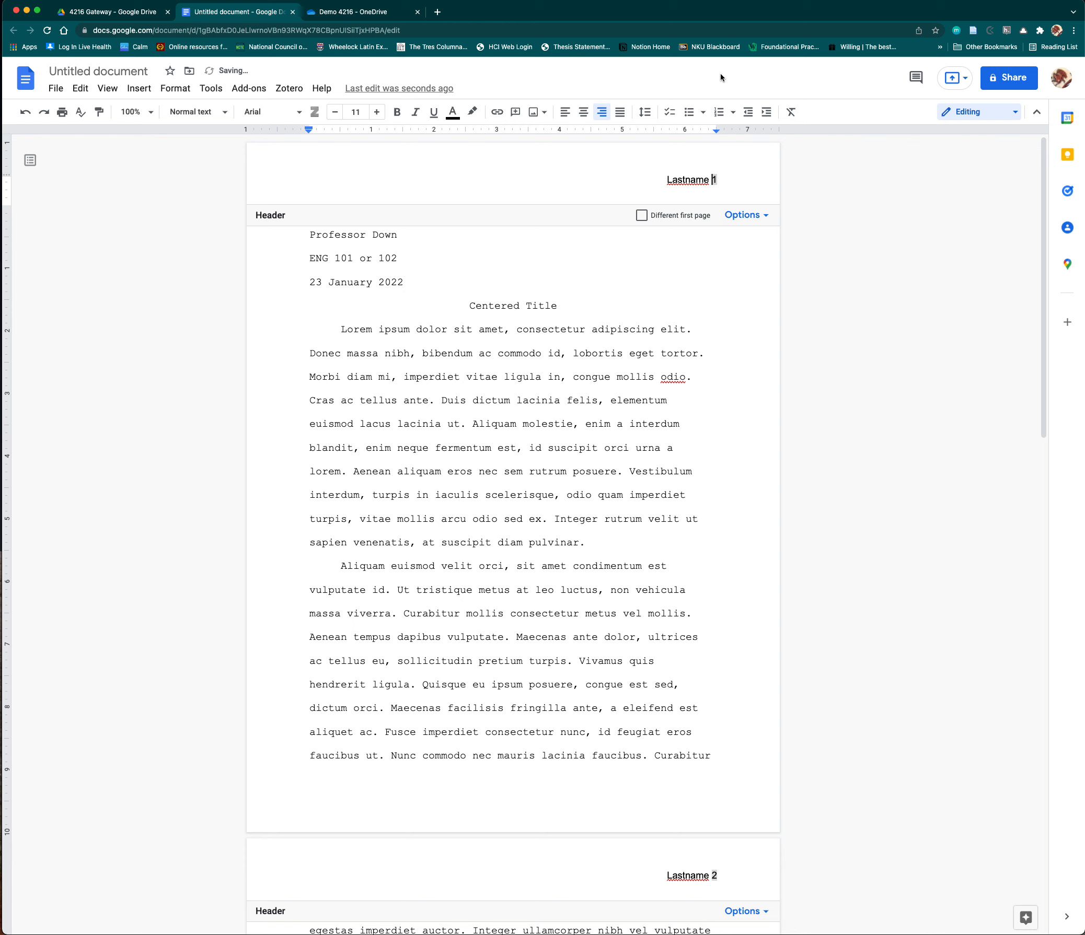
left_click(608, 276)
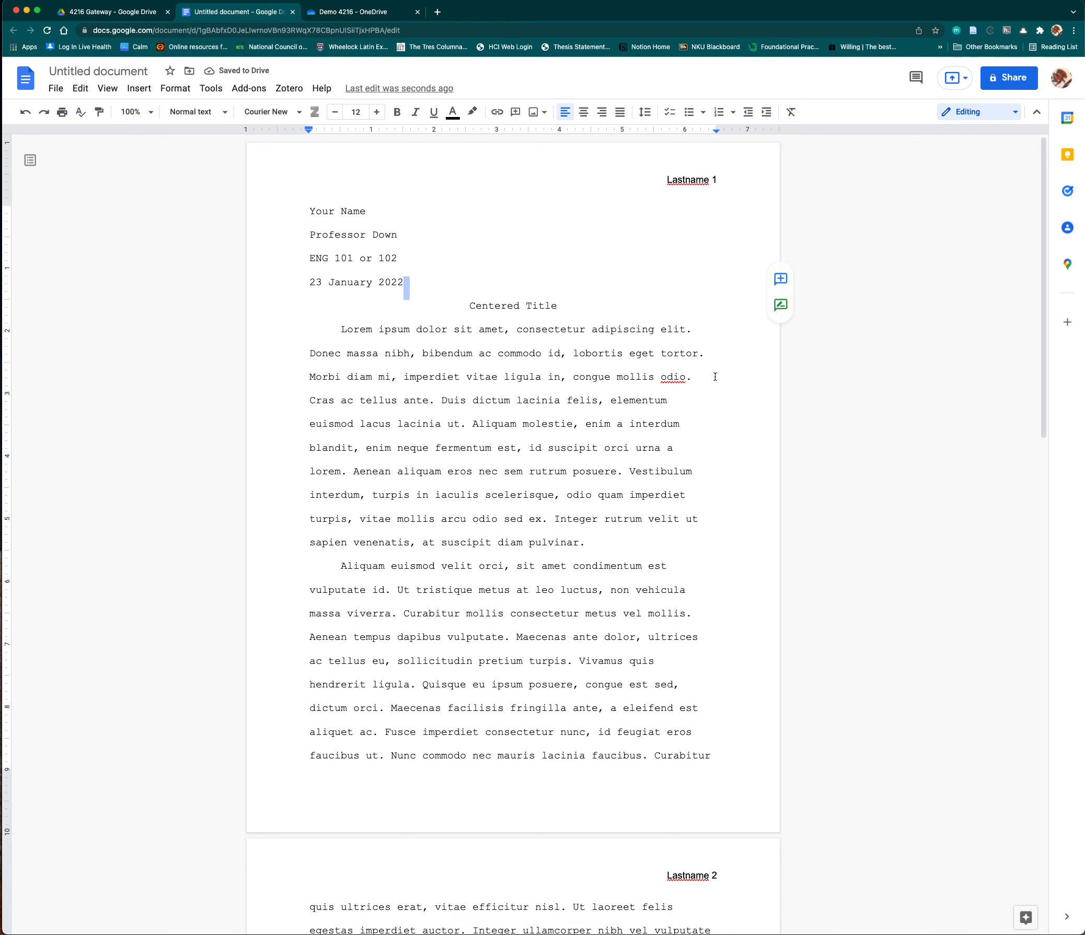
scroll(689, 477, "down", 6)
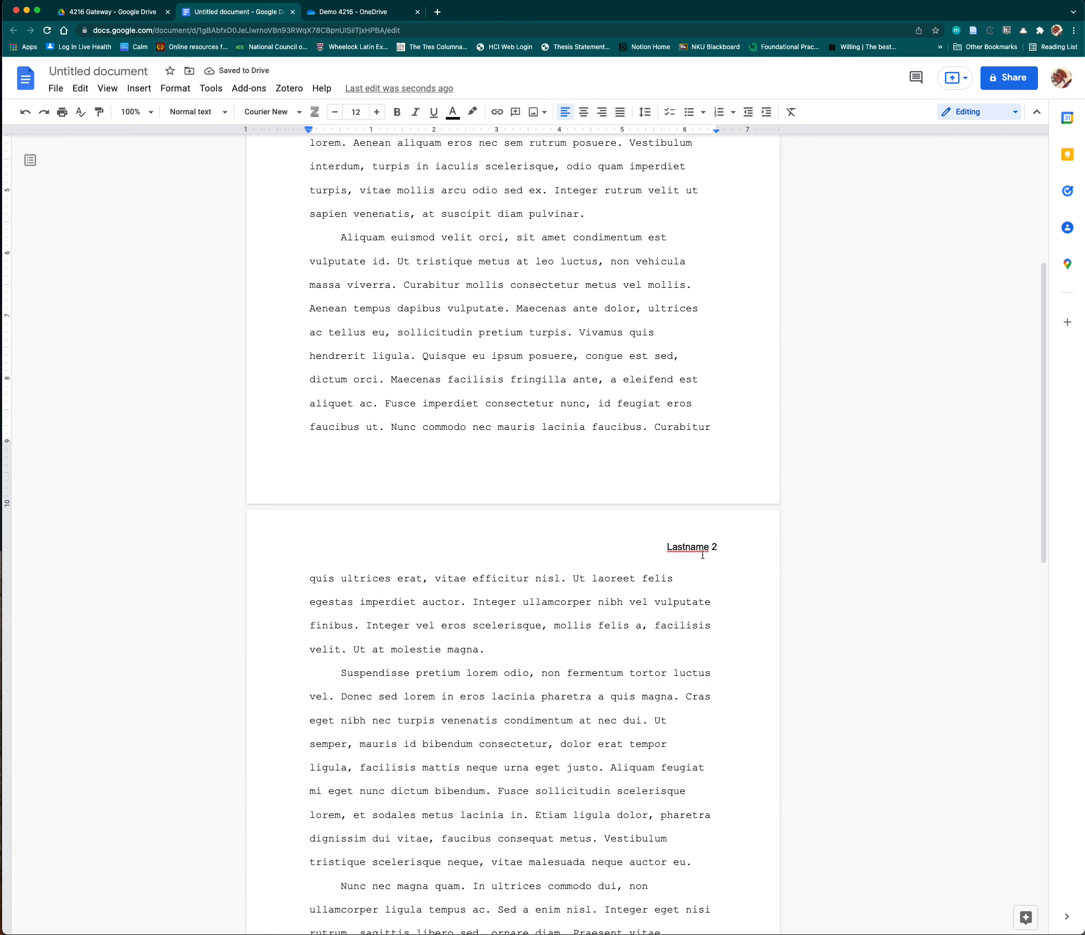
scroll(697, 504, "up", 6)
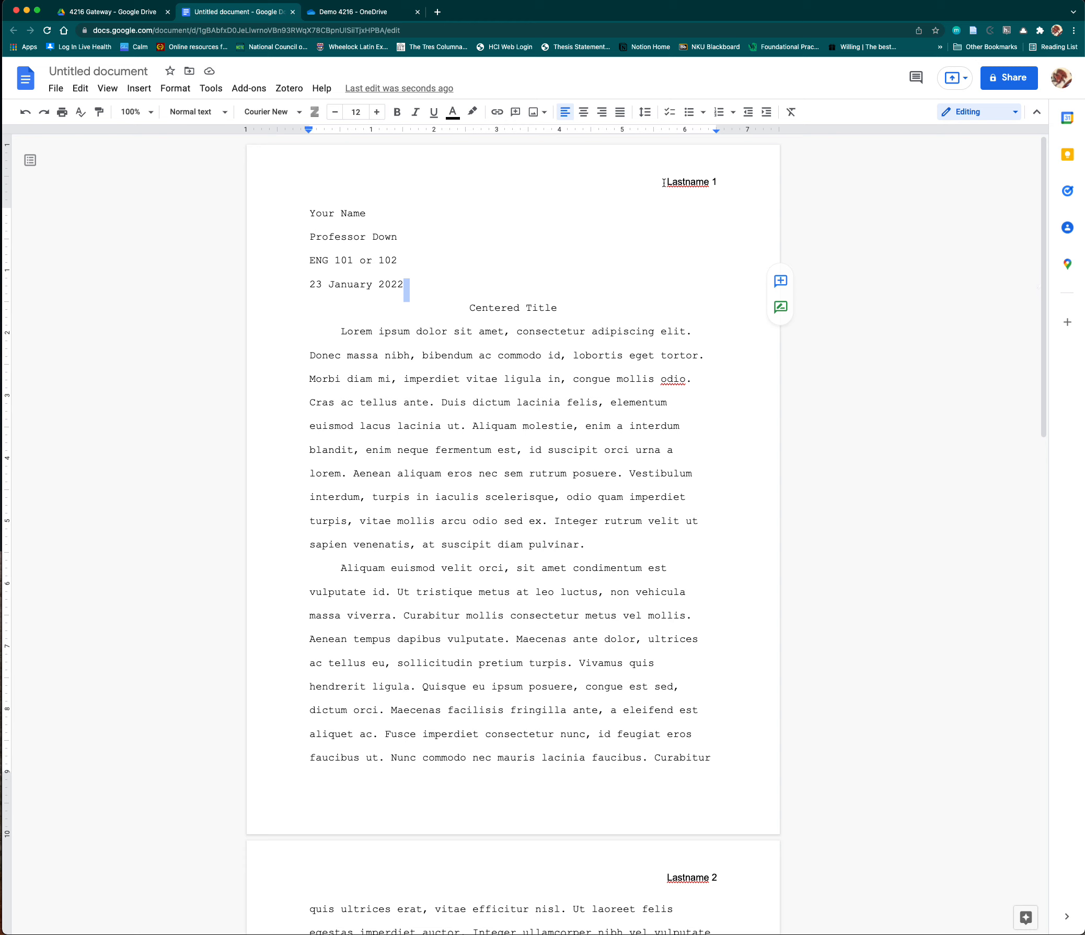
Try to change the header's last name and page number to Courier New at size 12
left_click_drag(668, 183, 717, 183)
left_click(719, 183)
double_click(719, 183)
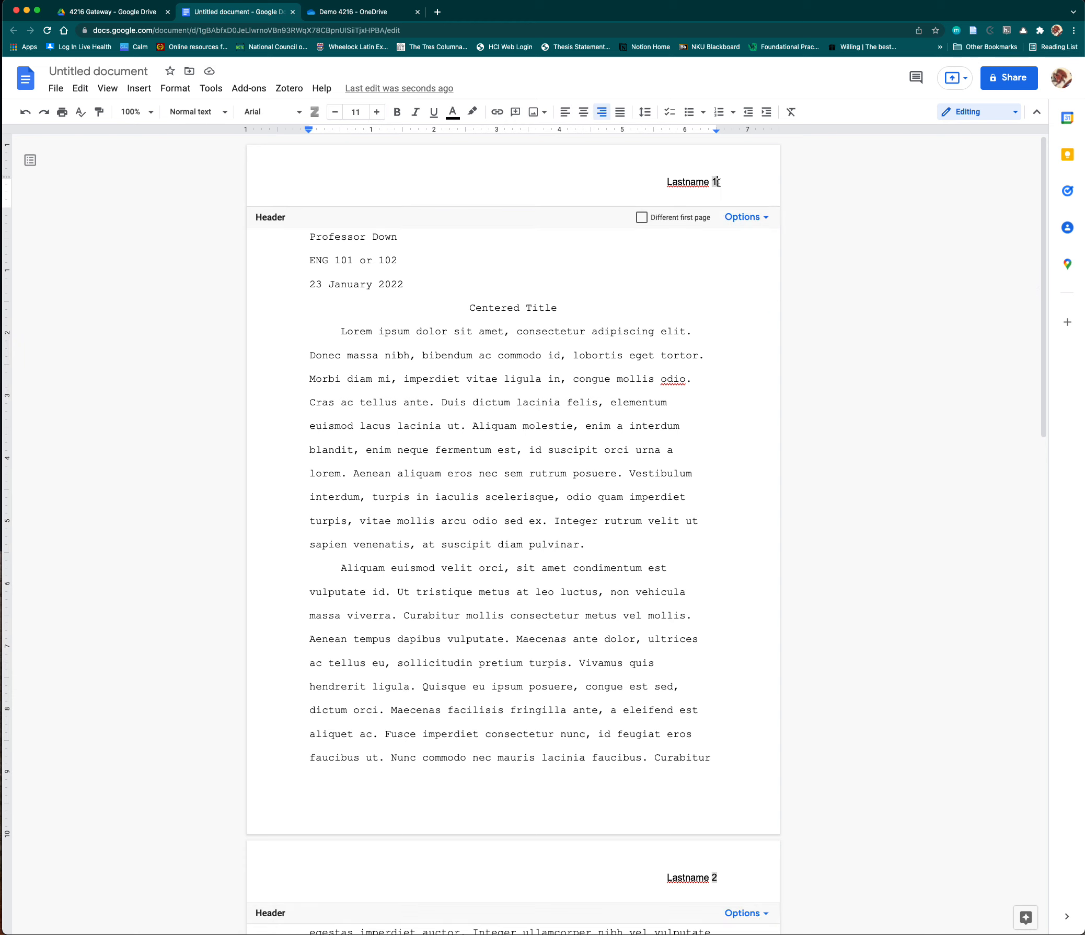
left_click(662, 182)
left_click(298, 112)
left_click(289, 186)
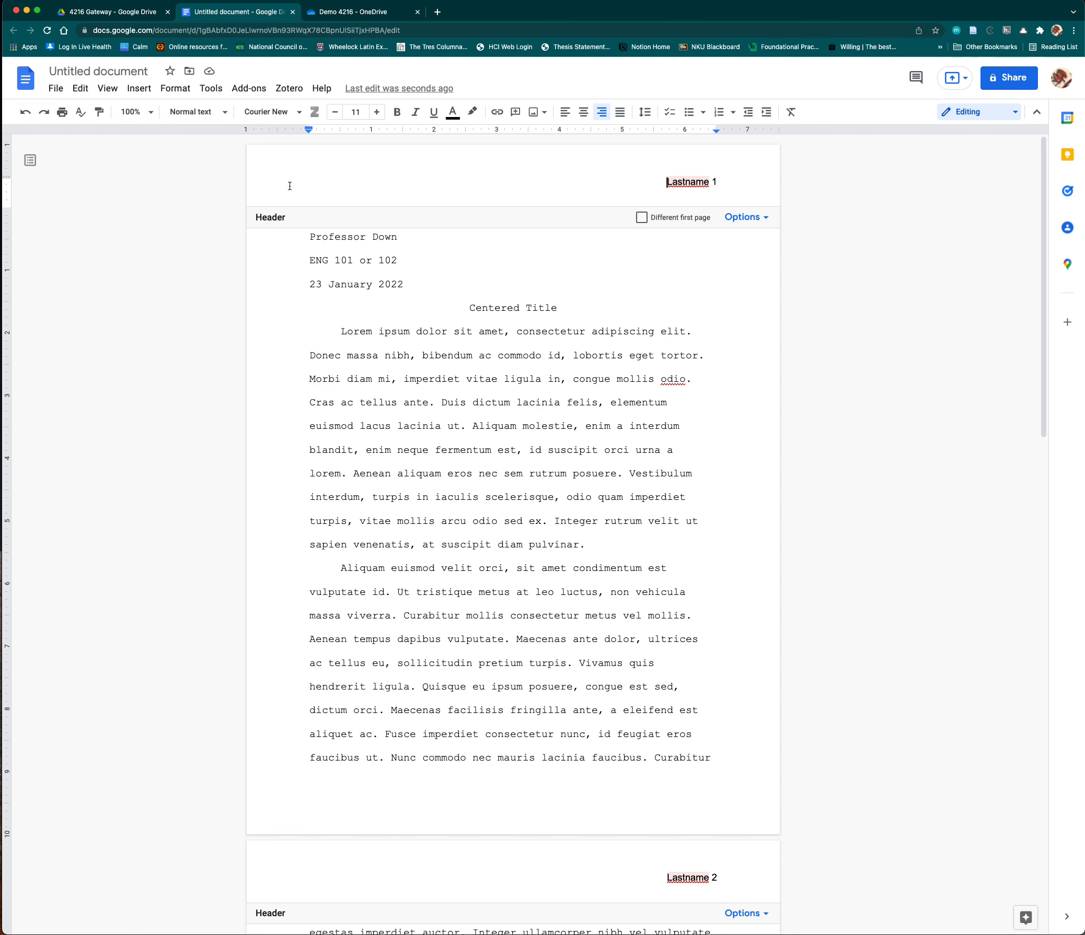
left_click(376, 112)
left_click(679, 274)
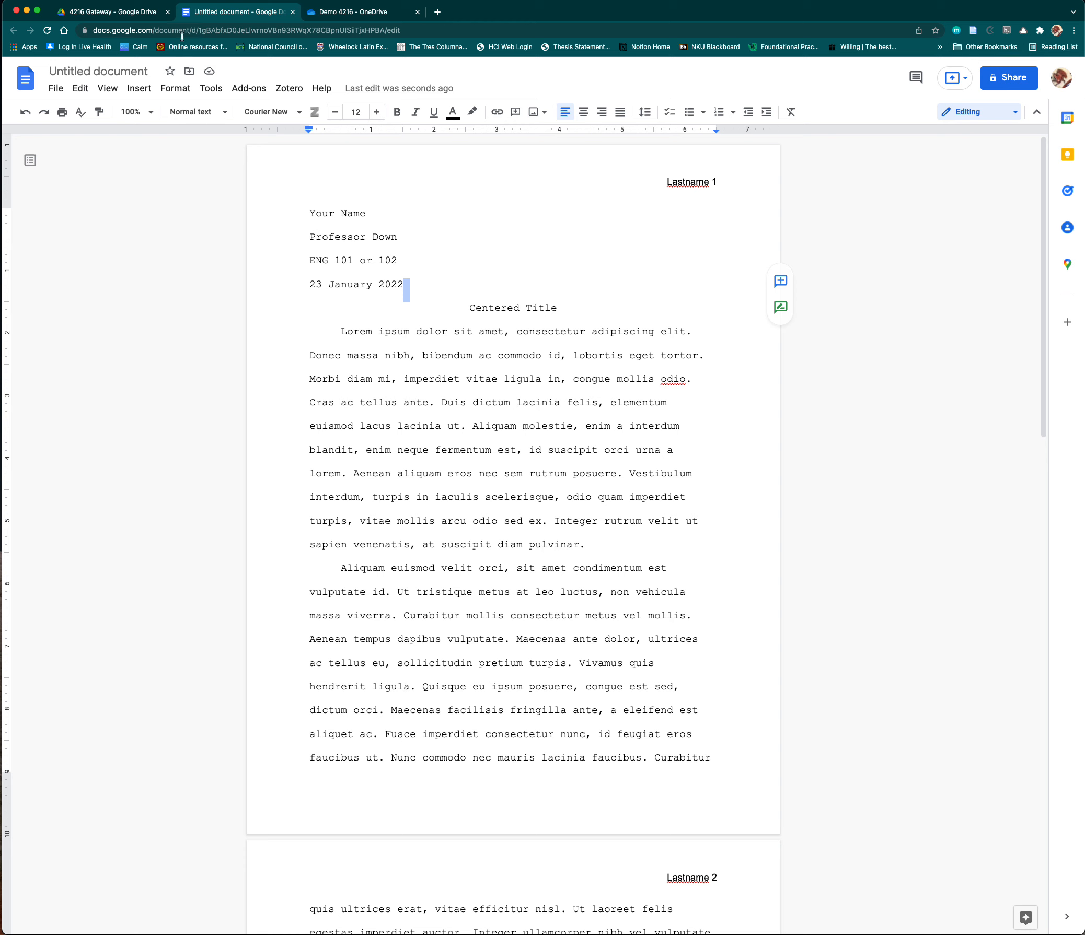
Rename the document as 20220123_LiteracyNarrativeDft_ENG101
left_click(137, 72)
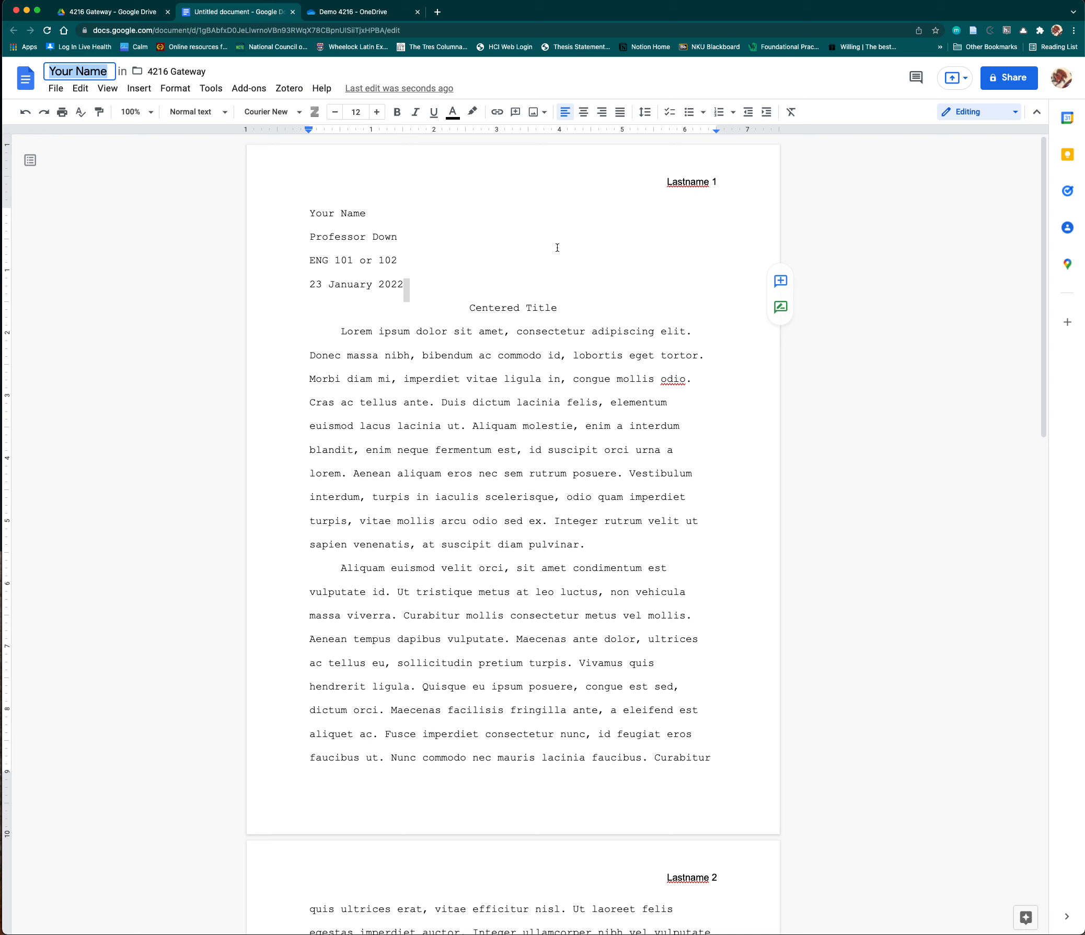
type("2022")
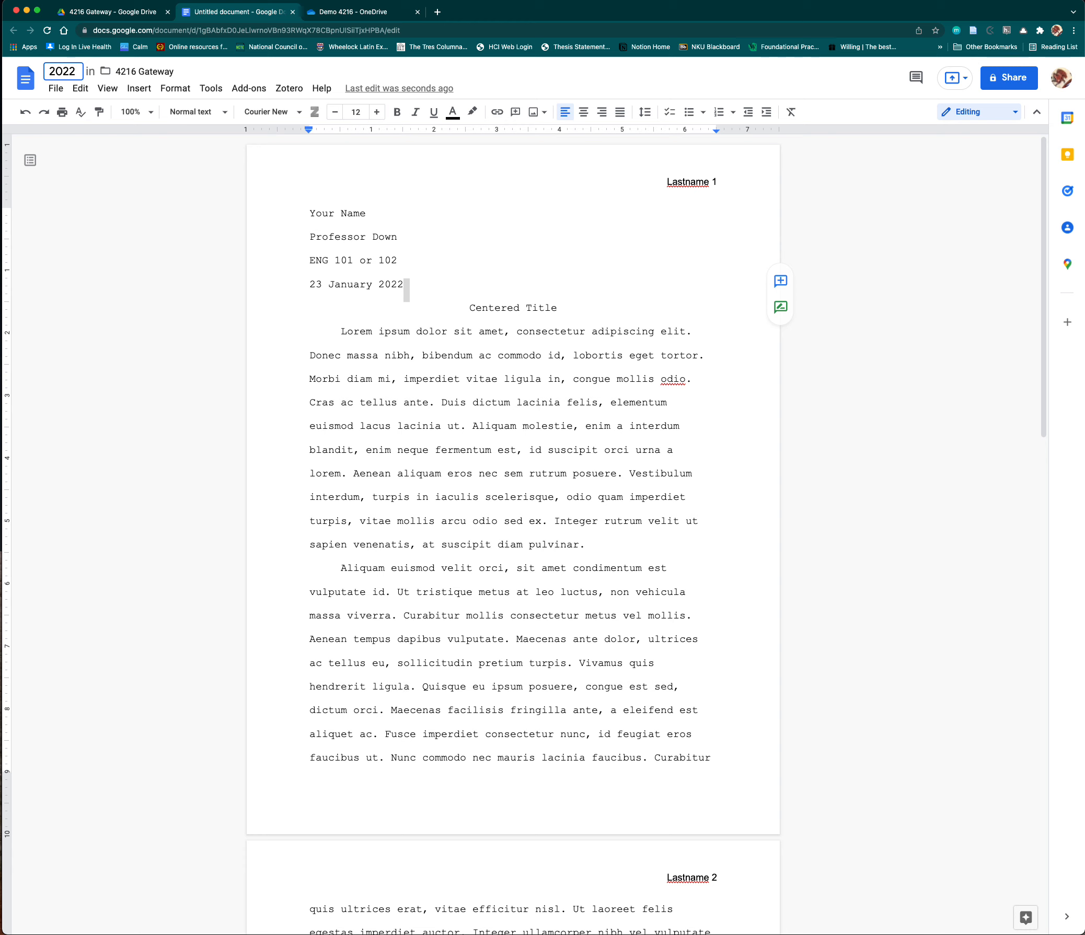
type("0123")
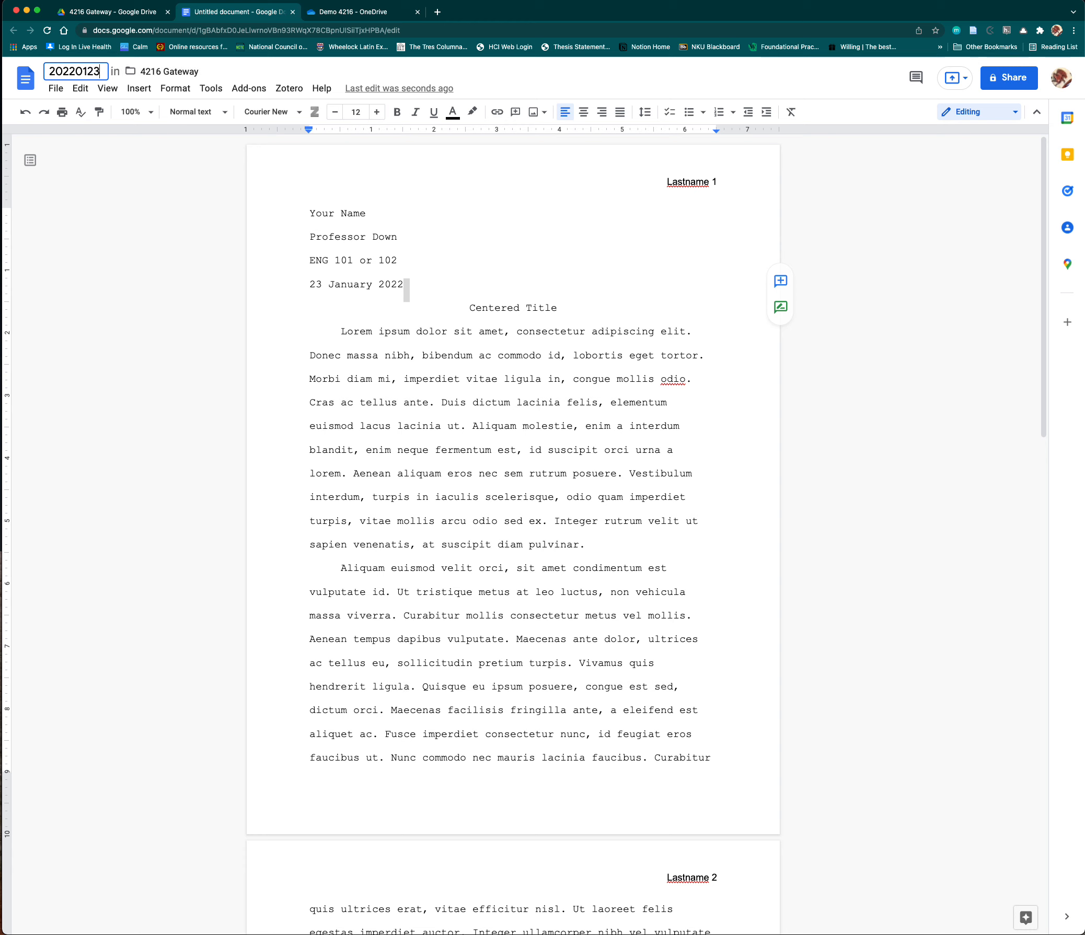
type("_LiteracyNrr")
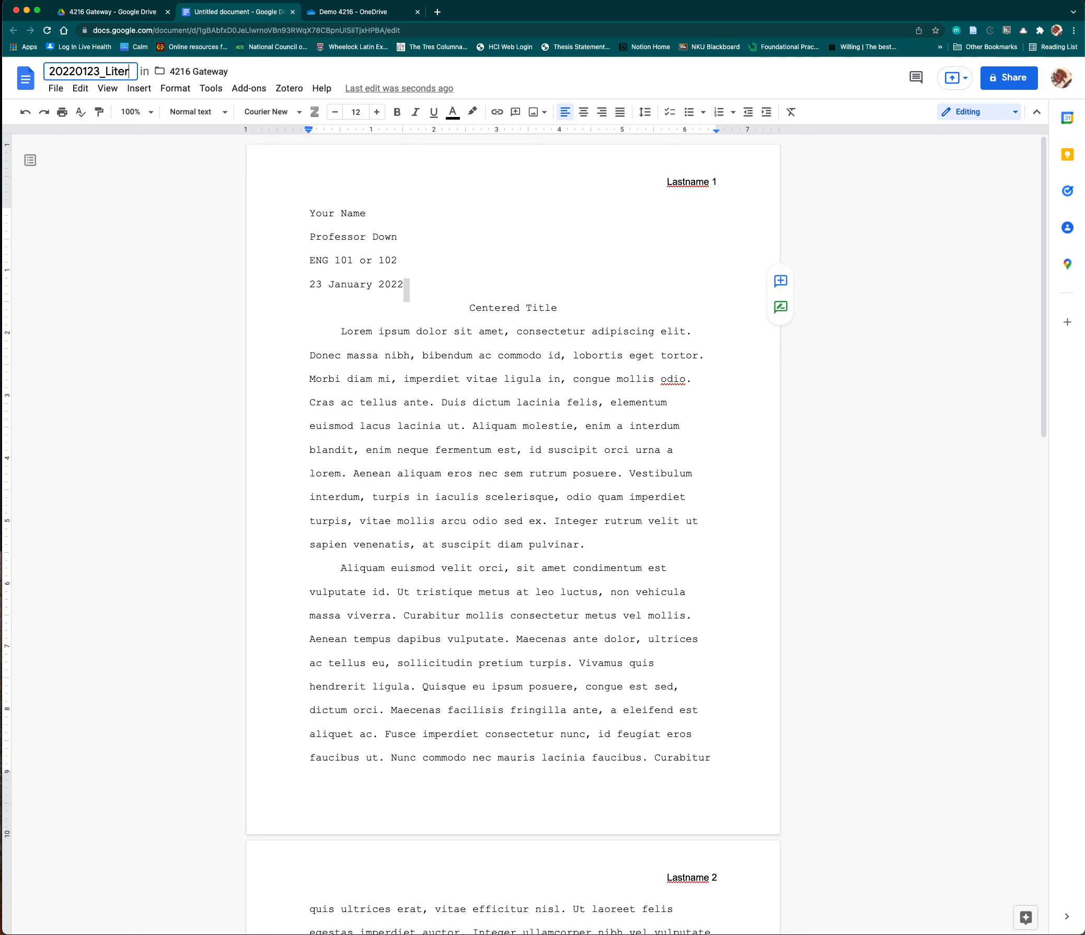
key("BackSpace")
key("BackSpace")
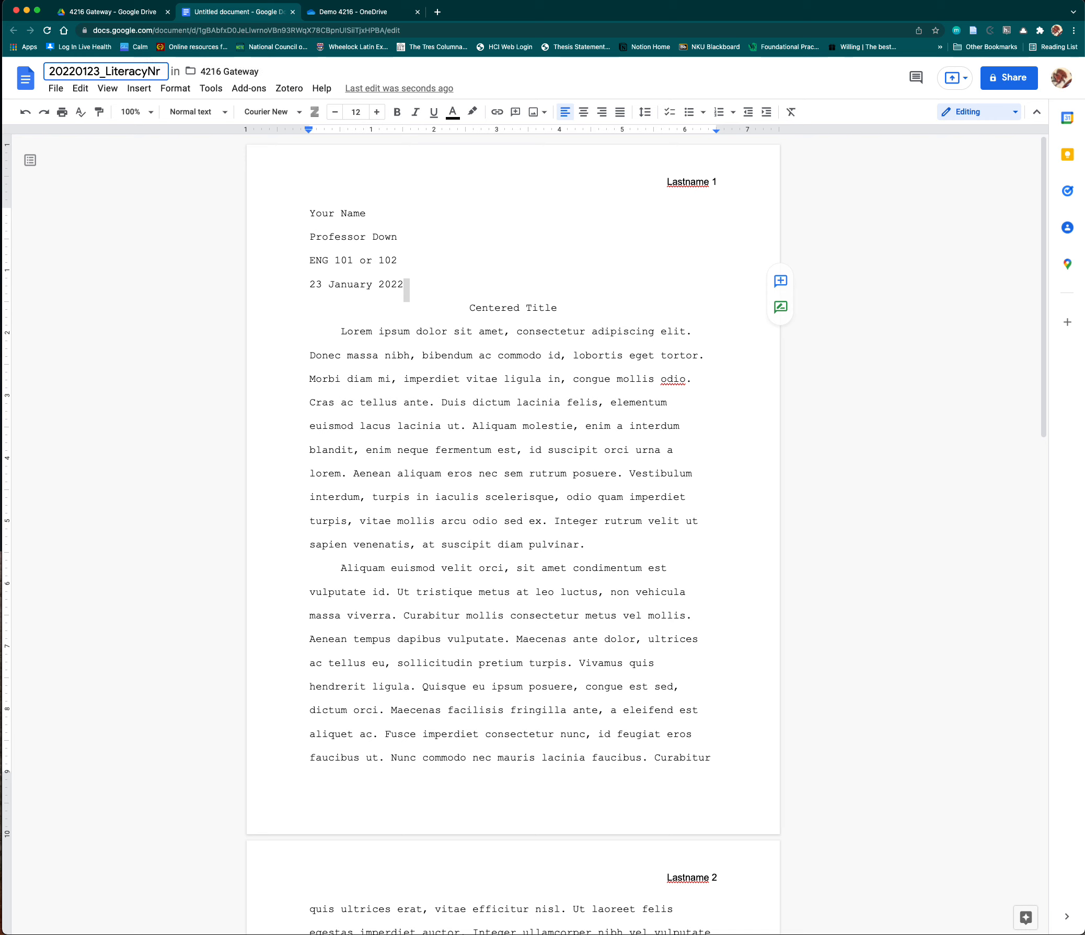
type("arrativ")
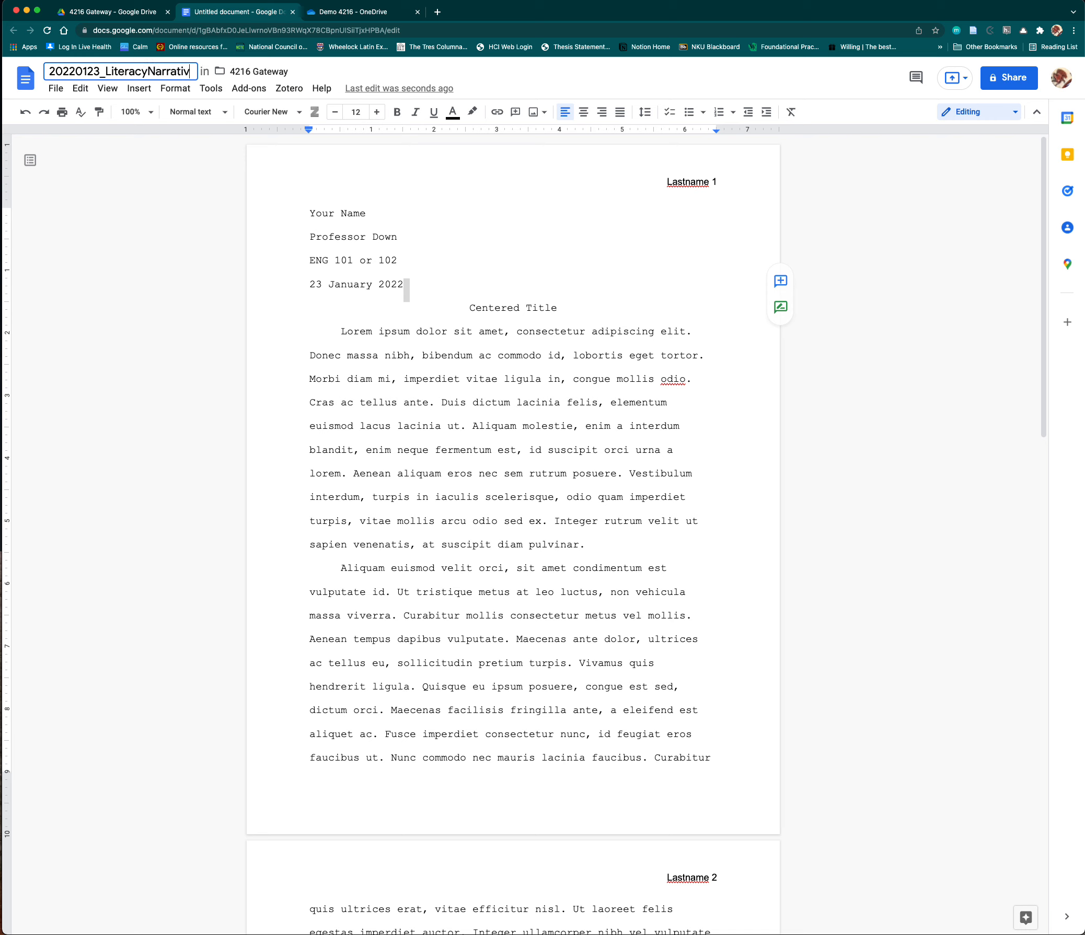
type("eDft")
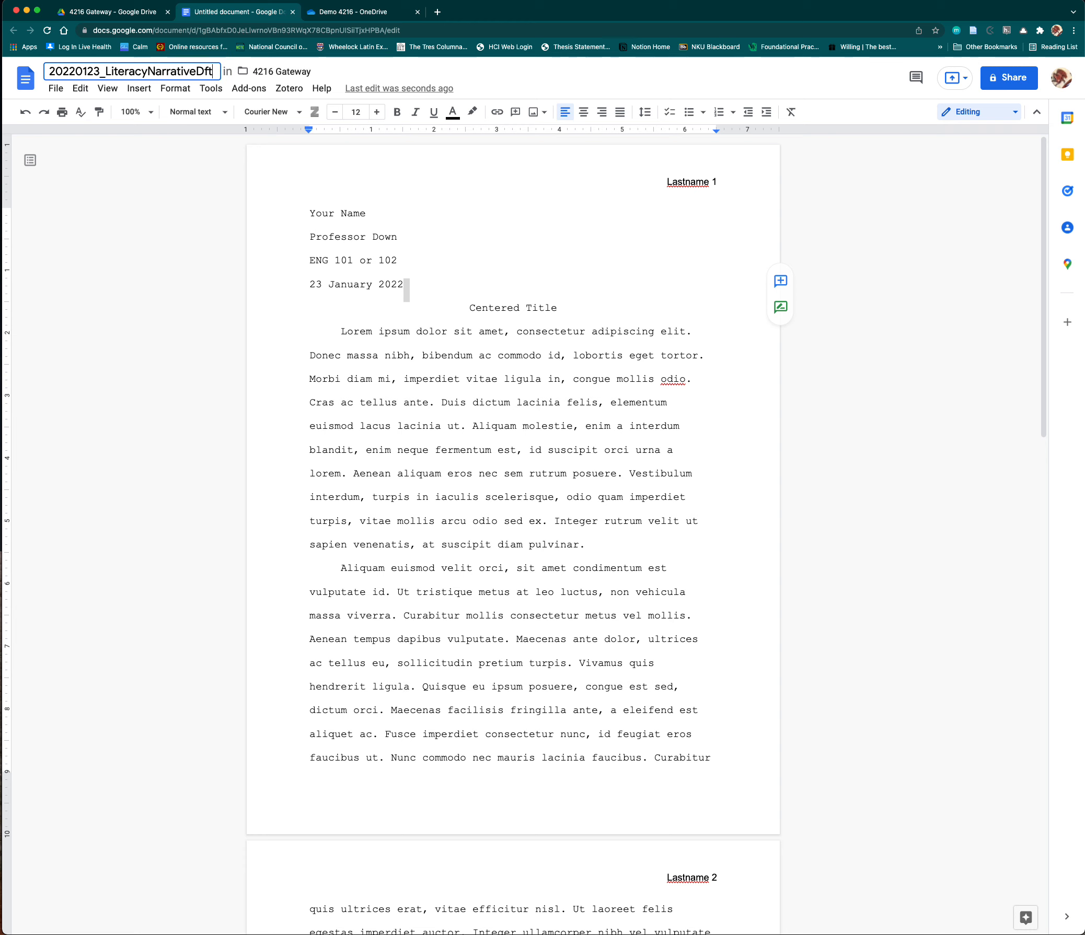
type("_ENG101")
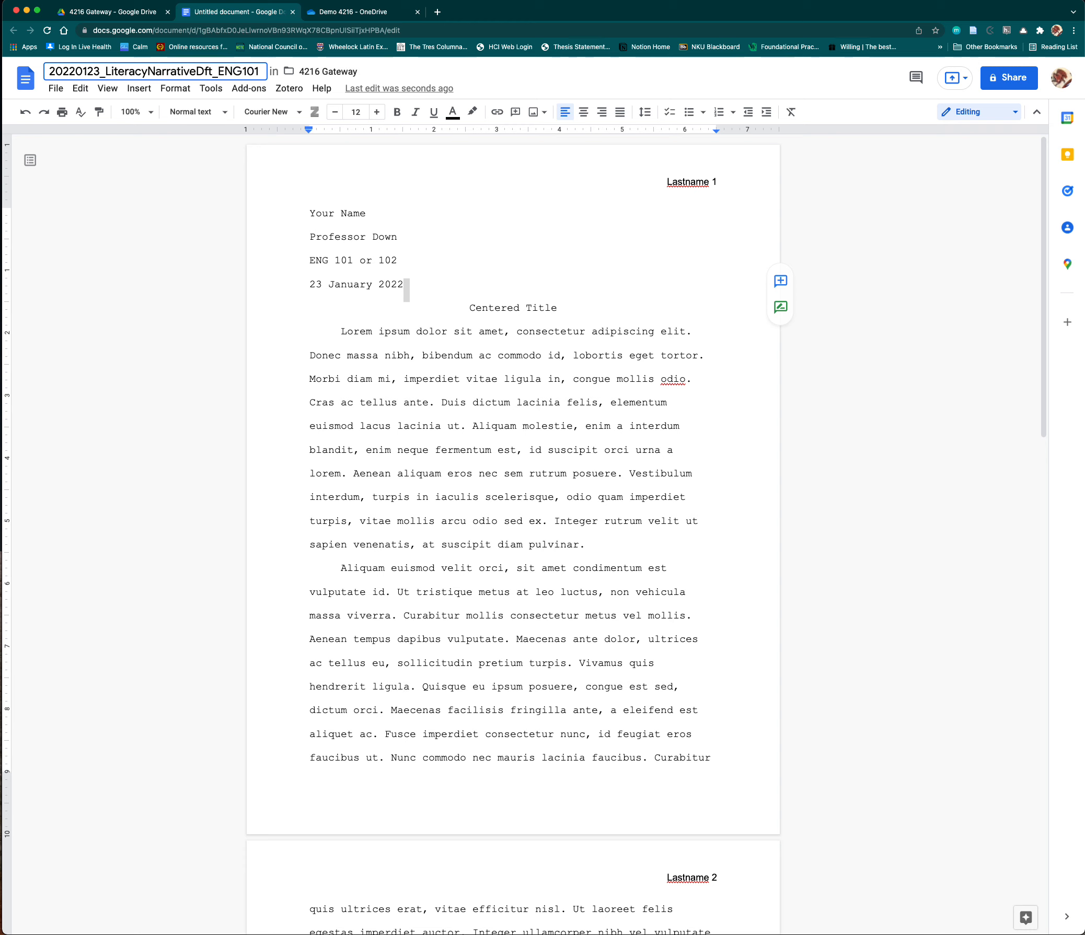
key("Return")
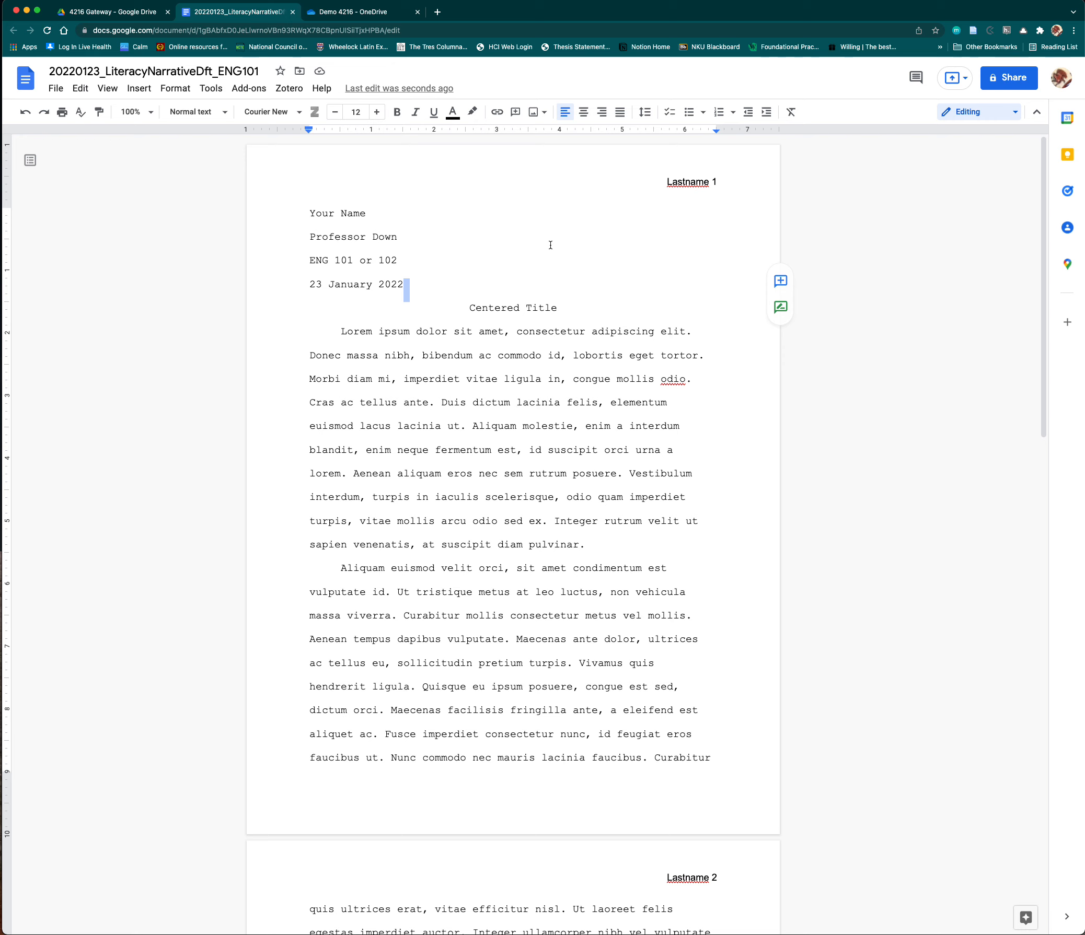
Download the document as a PDF and save it in the Downloads folder under its existing name
left_click(54, 88)
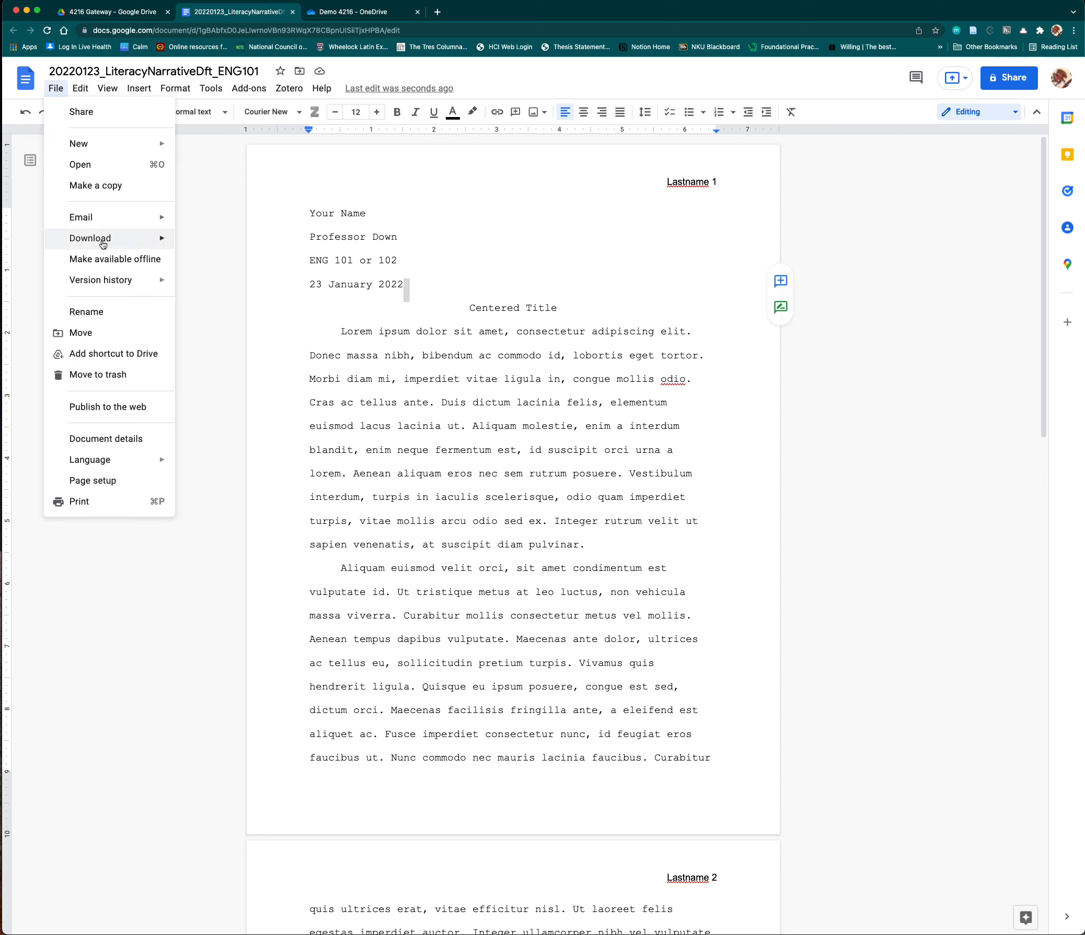
mouse_move(103, 243)
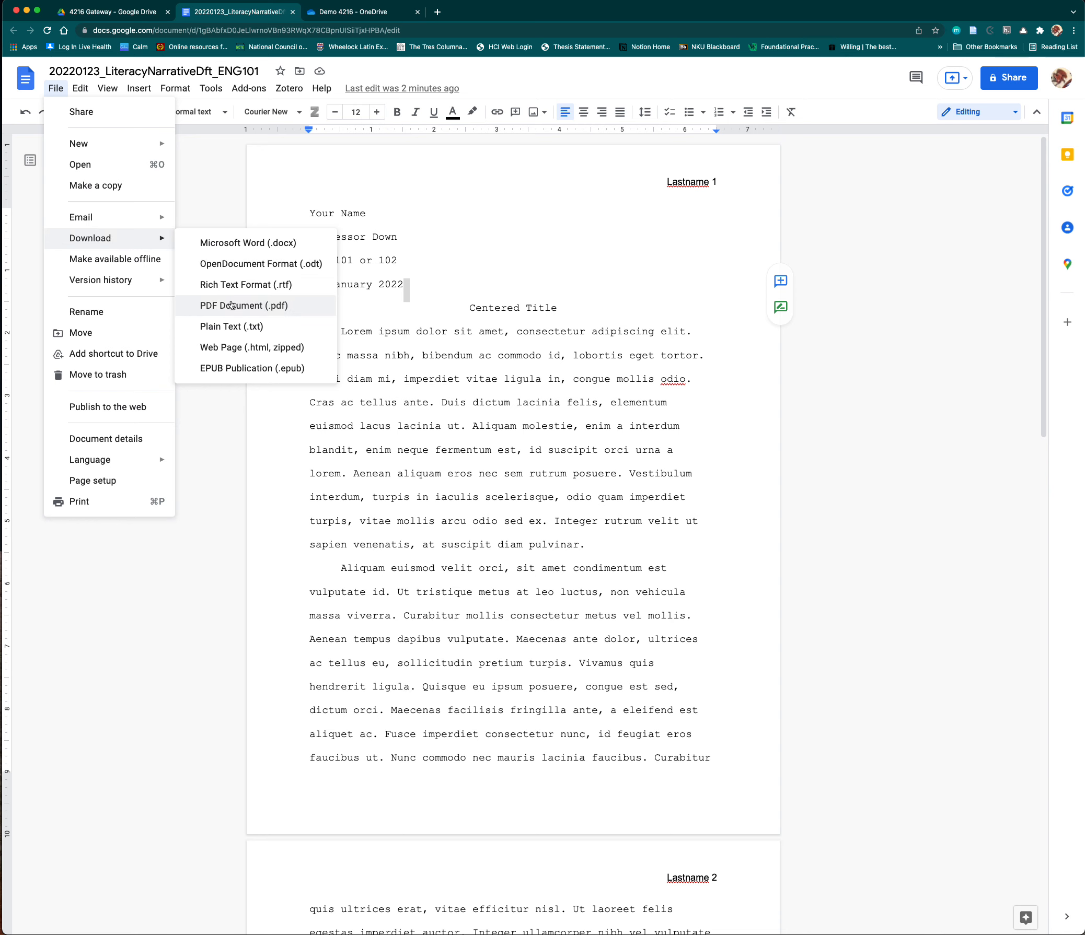
left_click(231, 306)
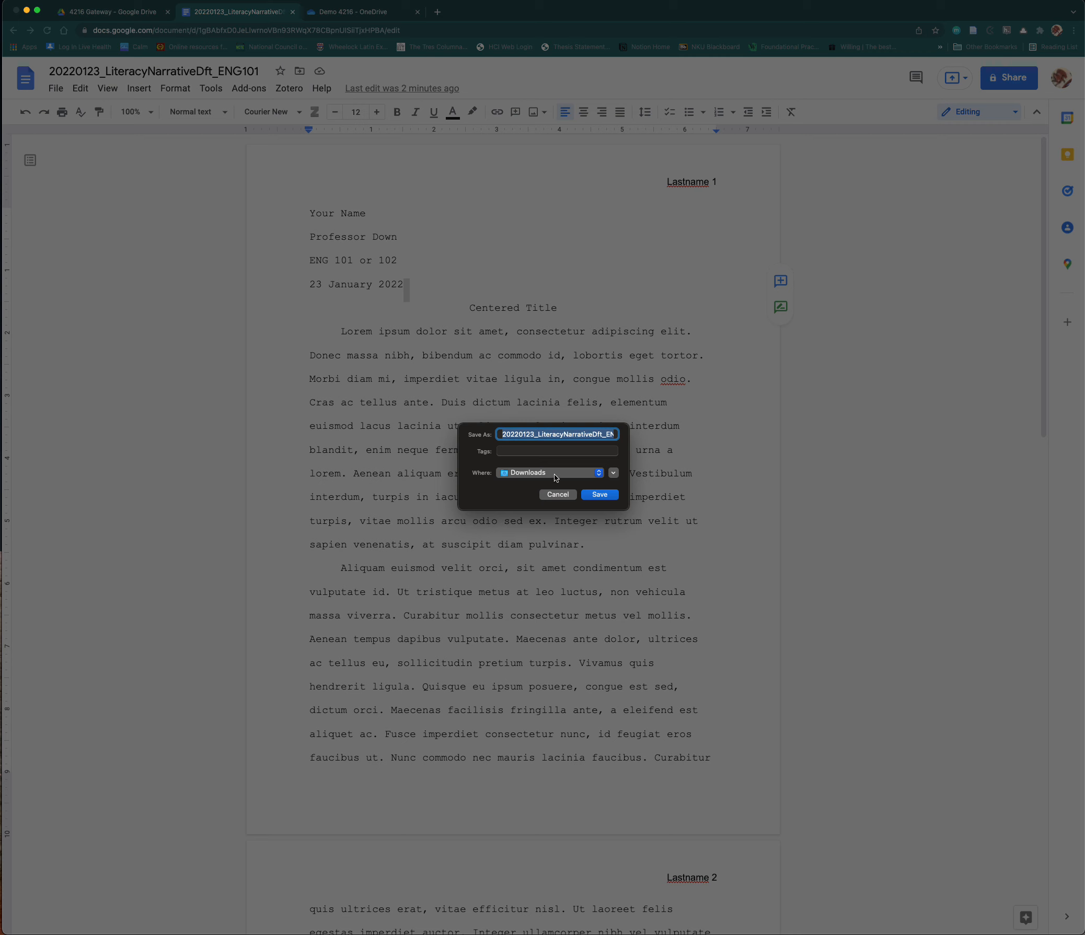
left_click(600, 496)
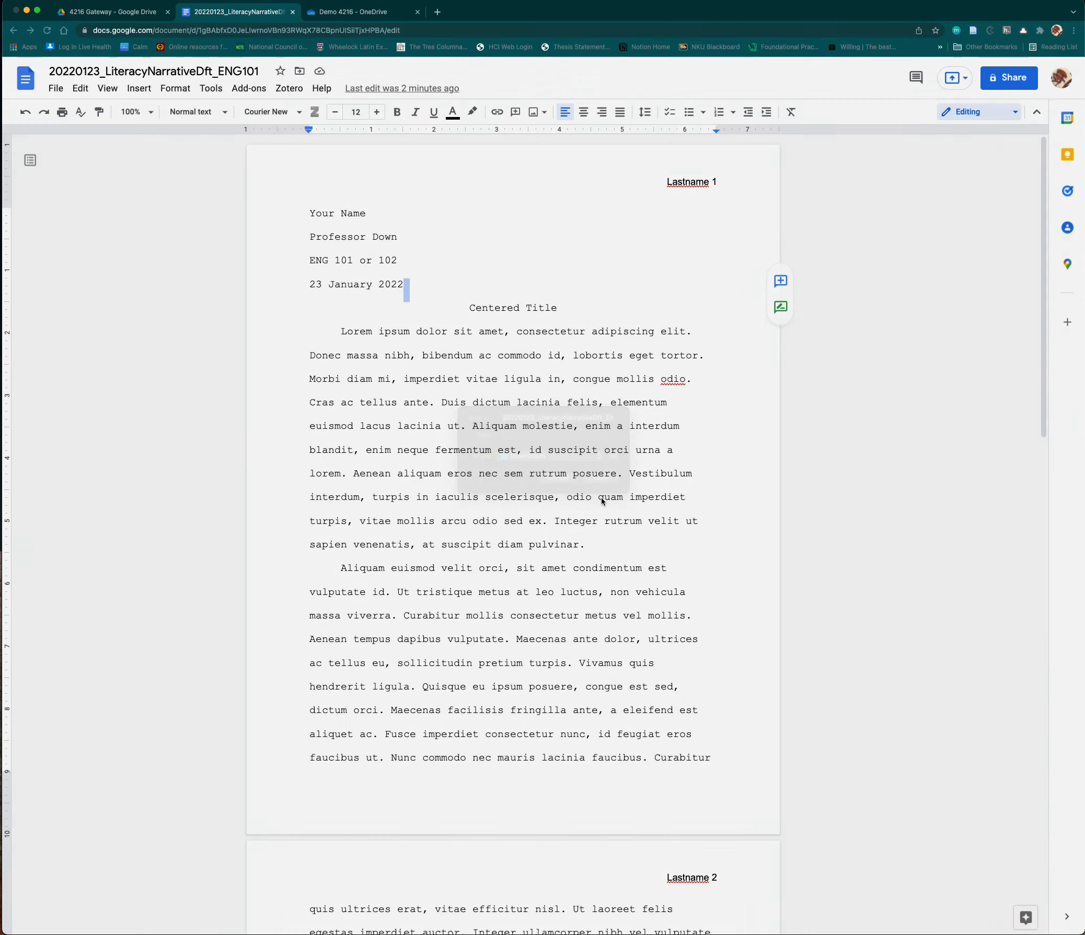